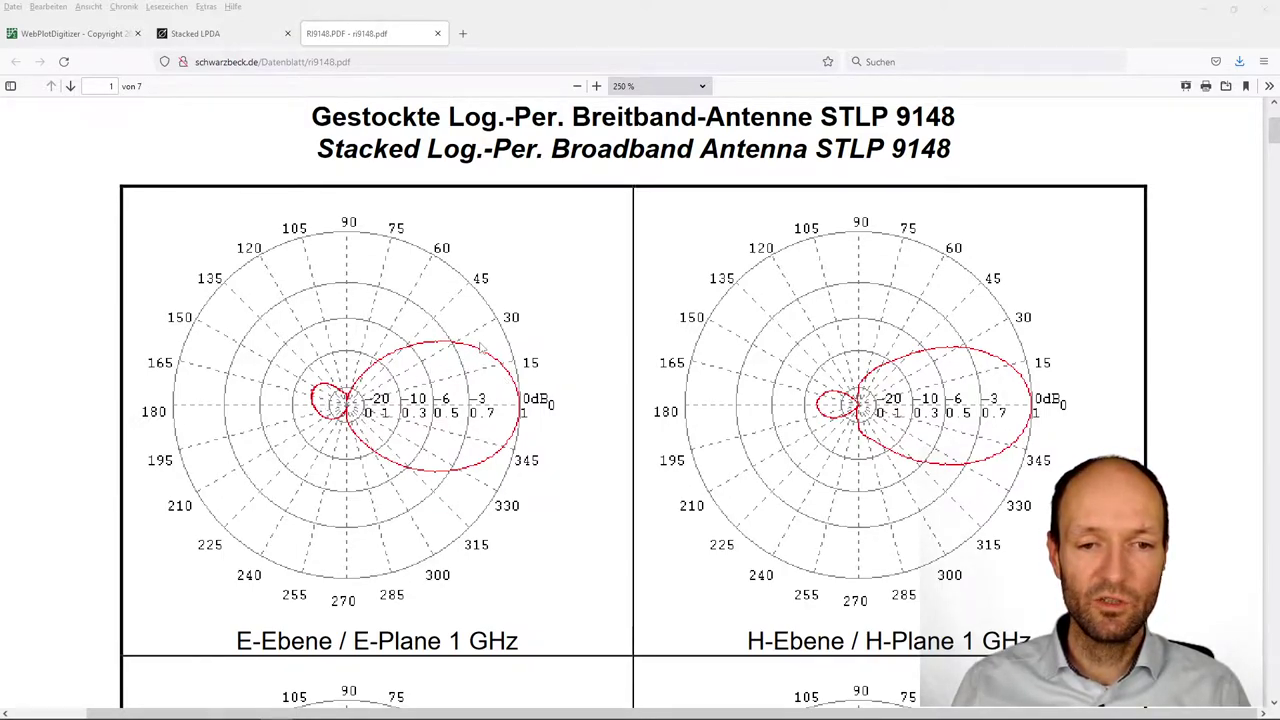
Step: Look over the STLP 9148 product page, then return to the radiation-pattern PDF
click(222, 35)
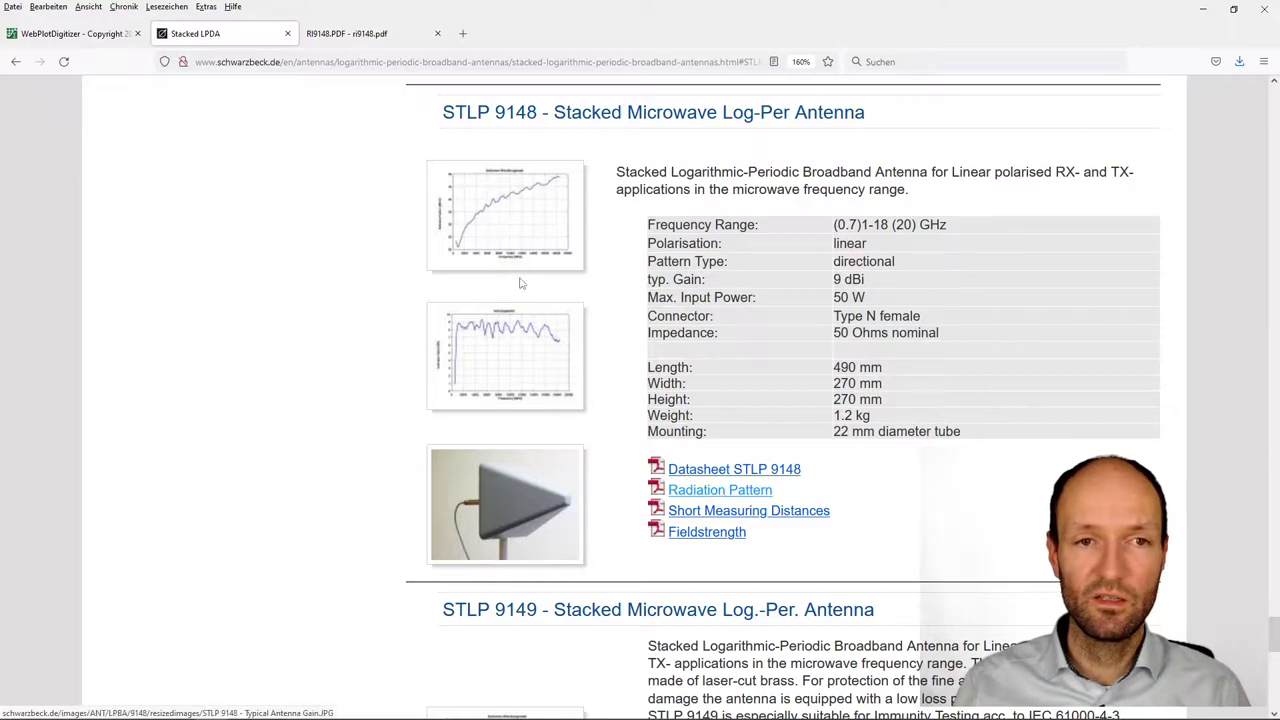
click(370, 34)
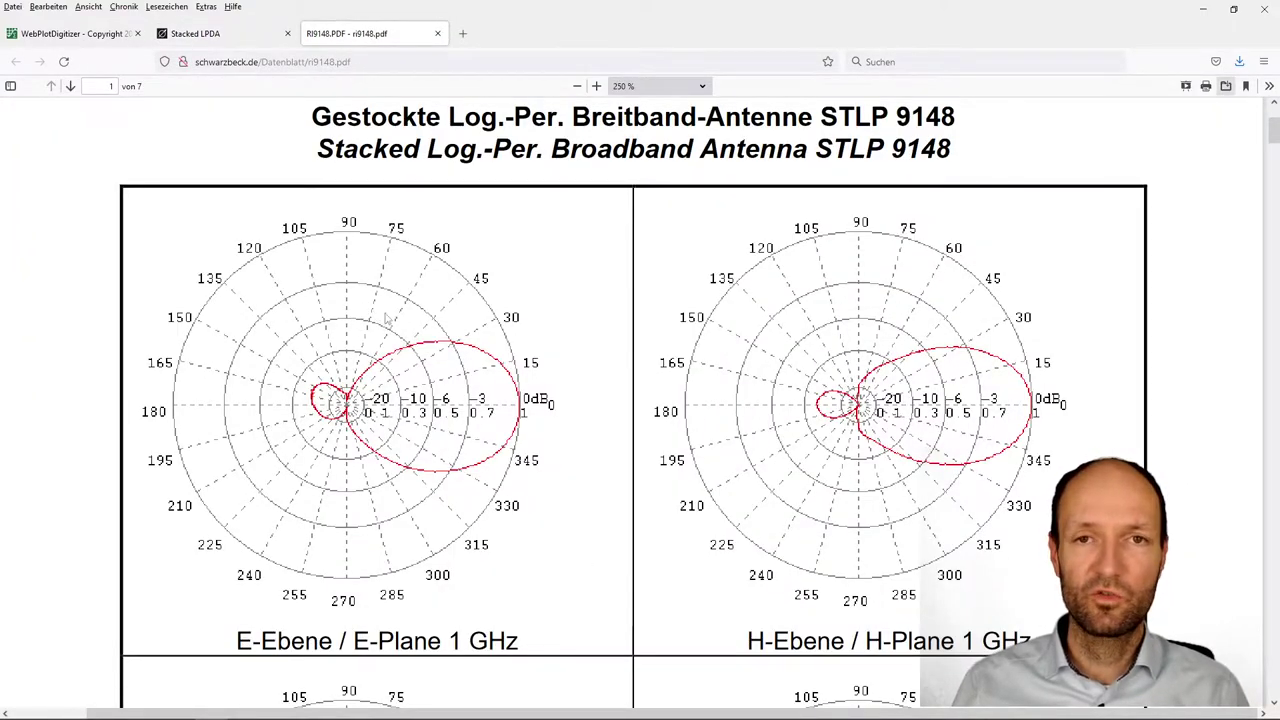
right_click(389, 318)
click(537, 289)
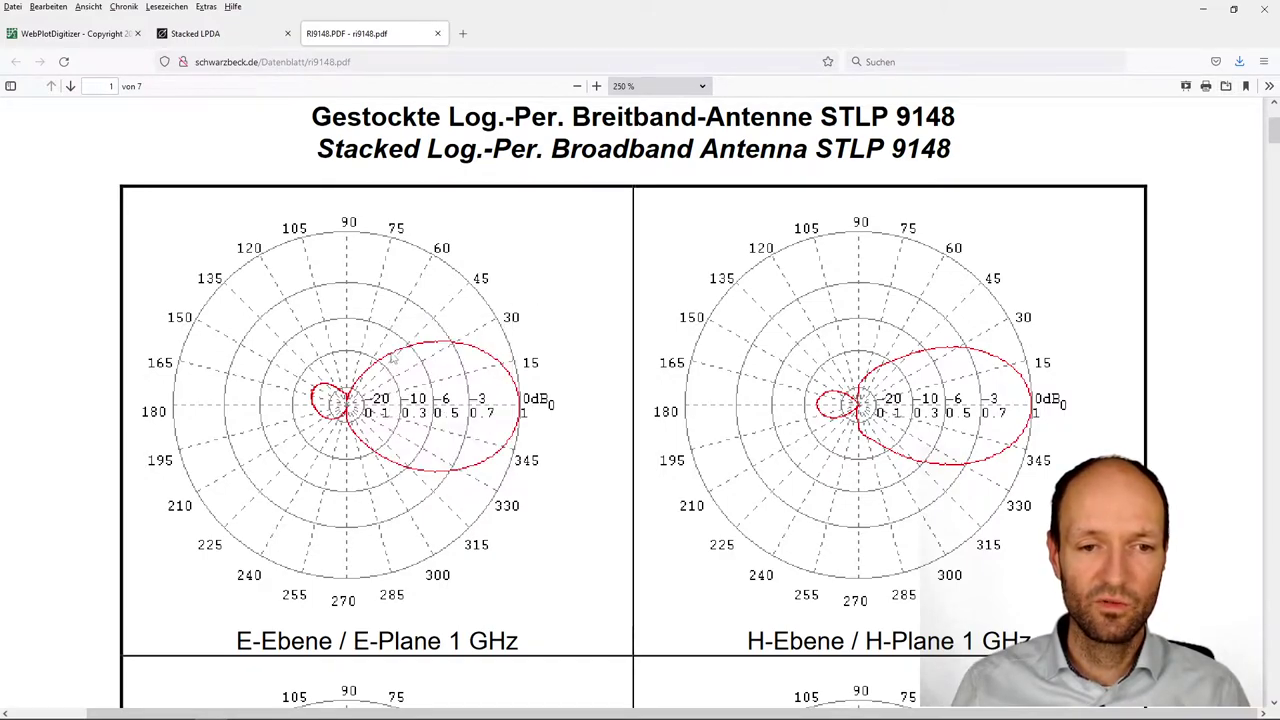
Step: Download the radiation-pattern datasheet PDF and open it with SumatraPDF
click(1226, 86)
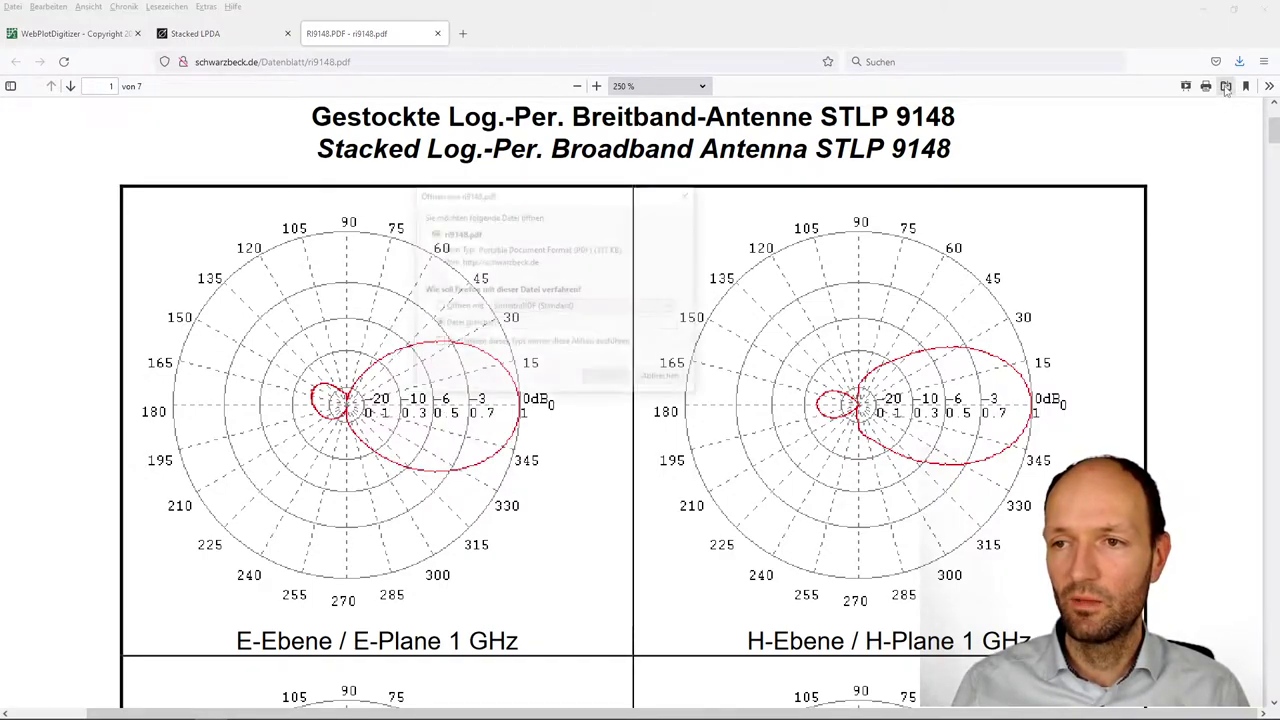
click(446, 306)
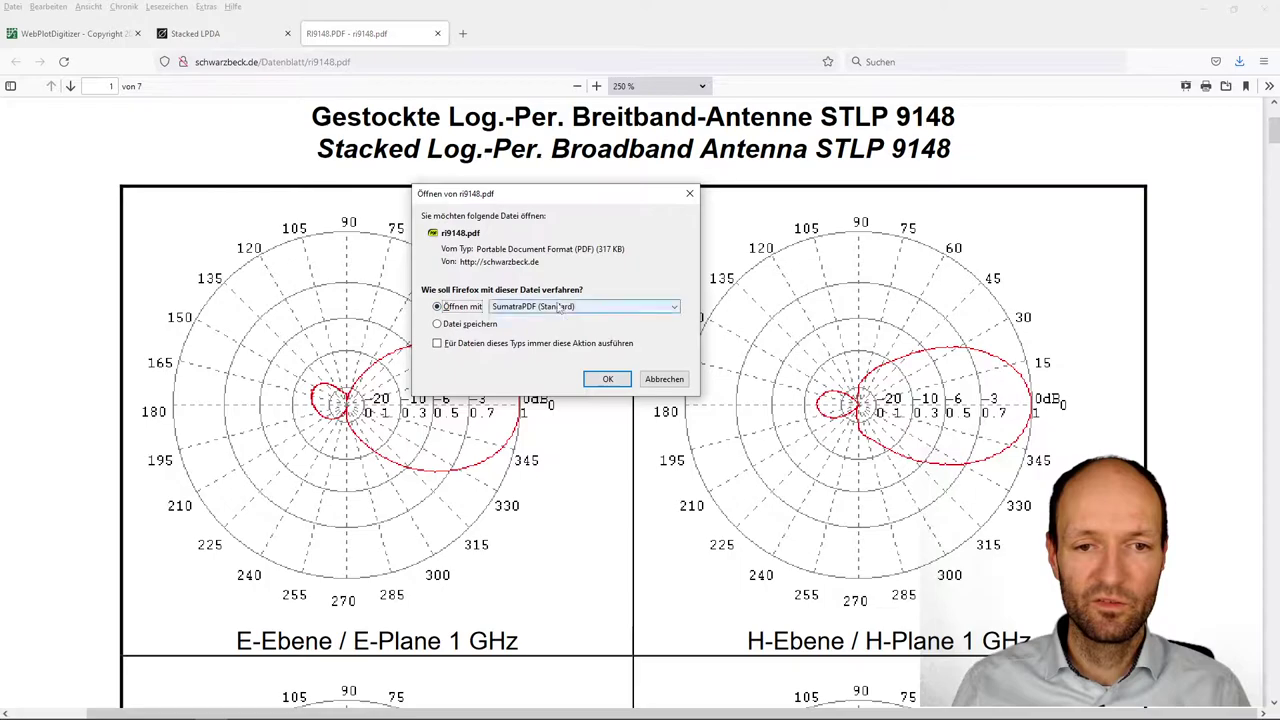
click(608, 380)
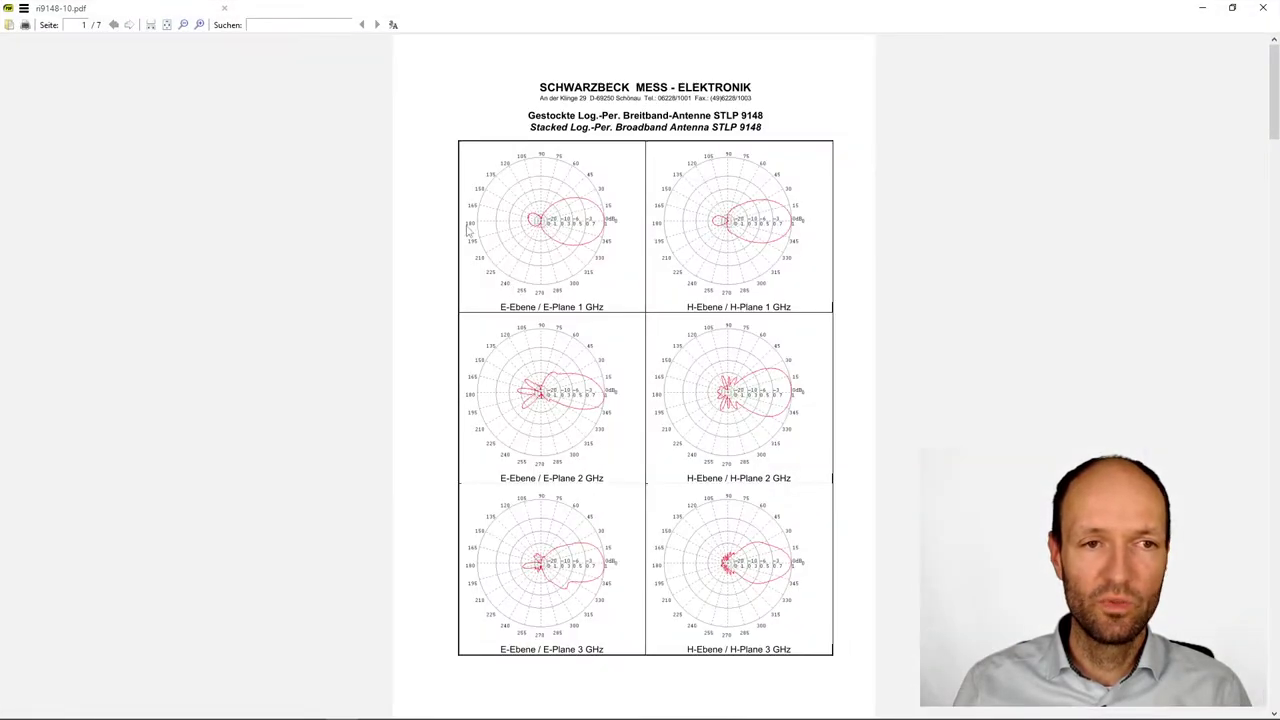
Step: Fit the page to the window width and copy the E-Plane 1 GHz polar plot as an image
click(150, 24)
scroll(309, 257, down, 2)
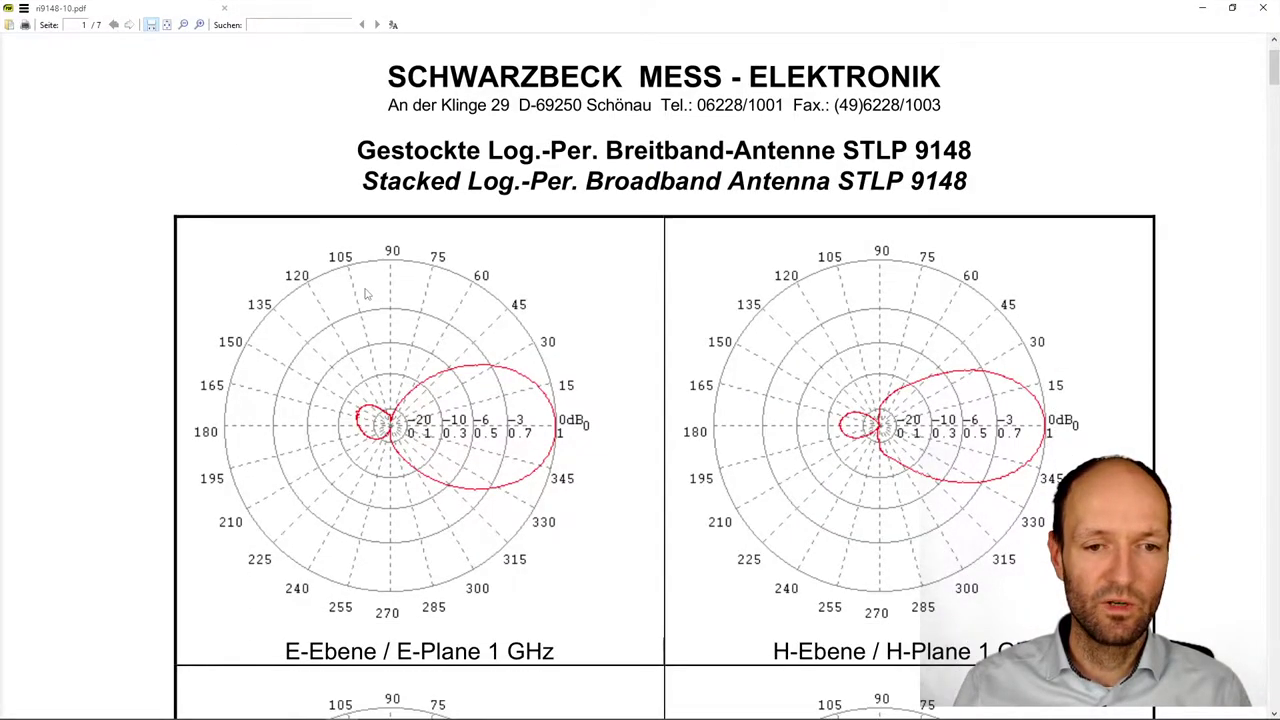
right_click(398, 250)
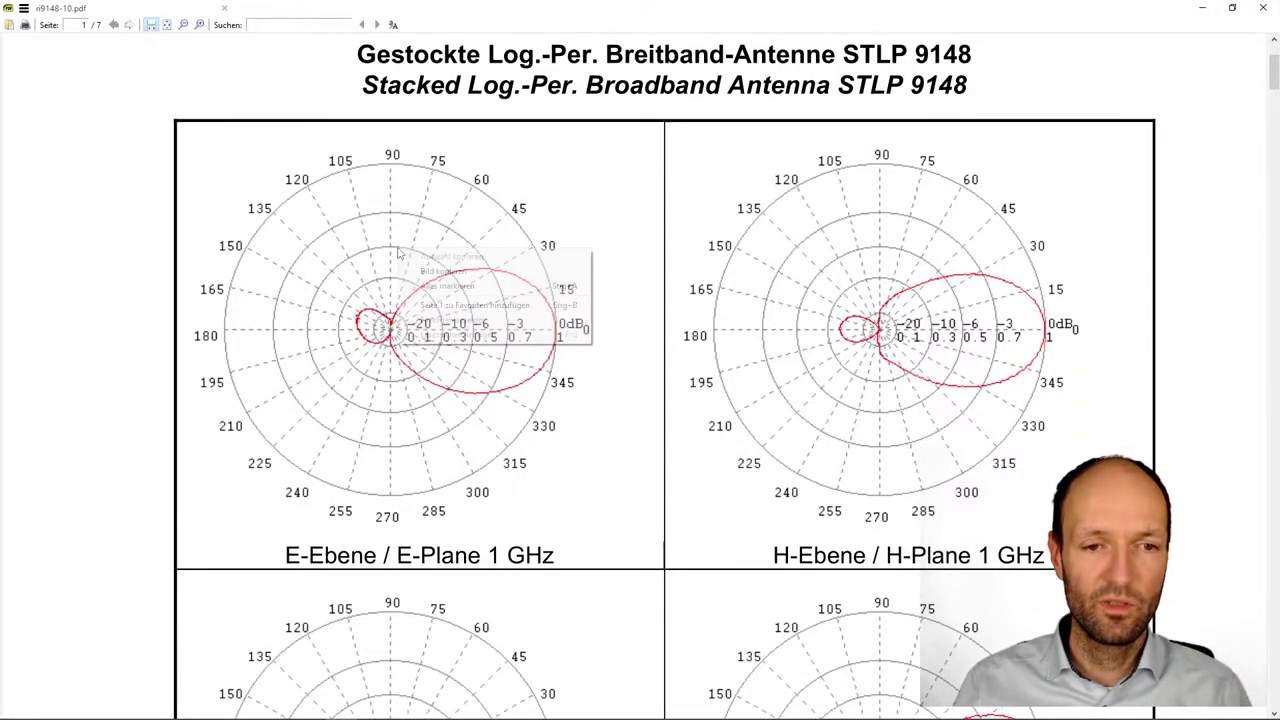
click(446, 273)
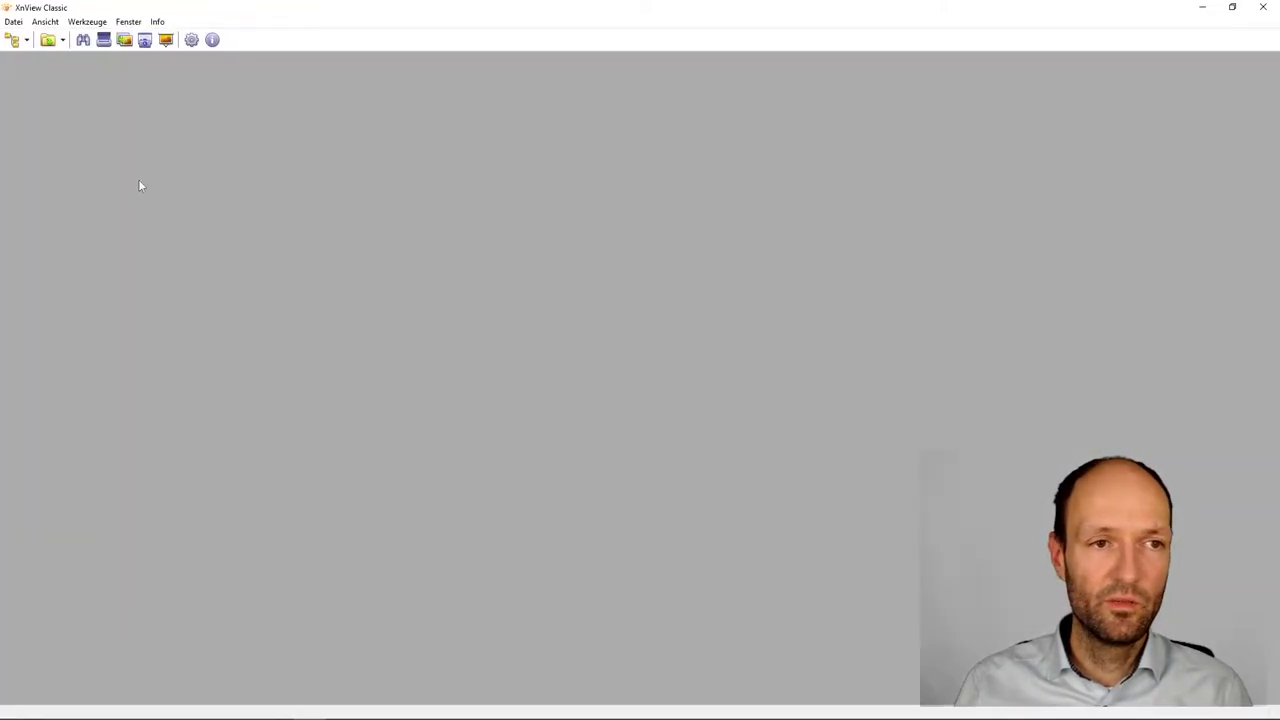
Step: Paste the copied plot as a new image in XnView and flip it vertically upright
click(13, 21)
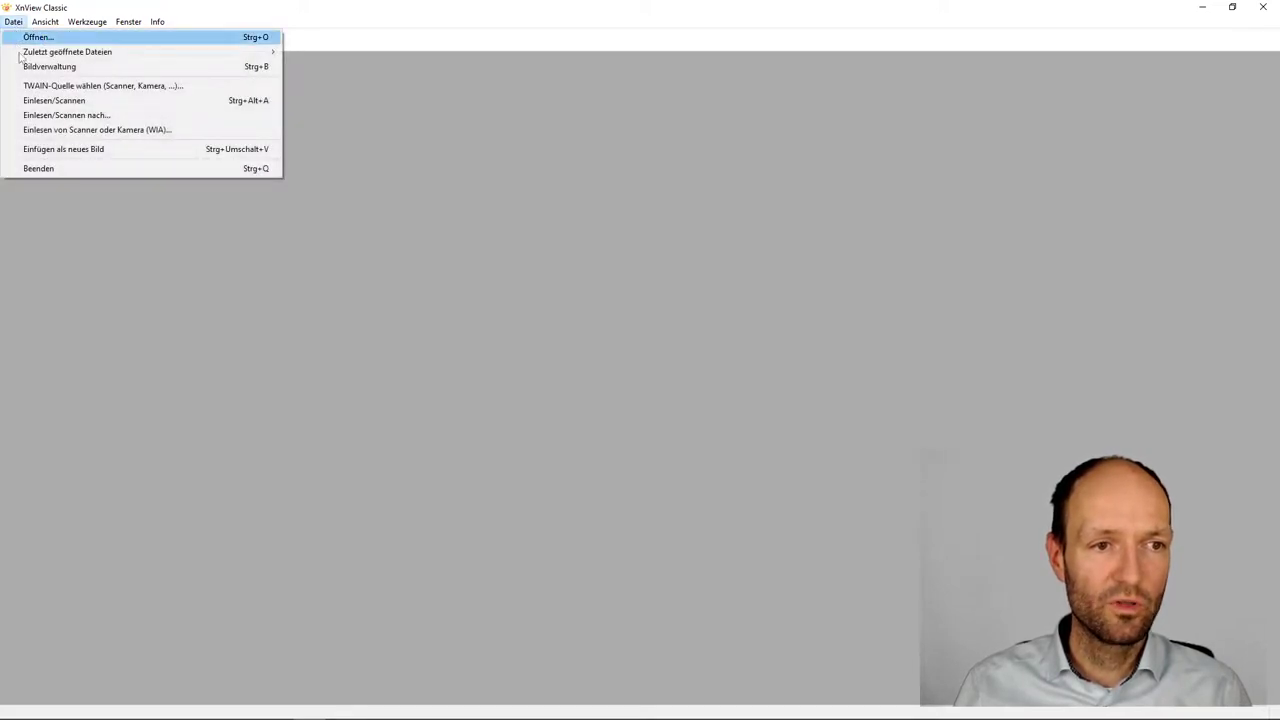
click(62, 152)
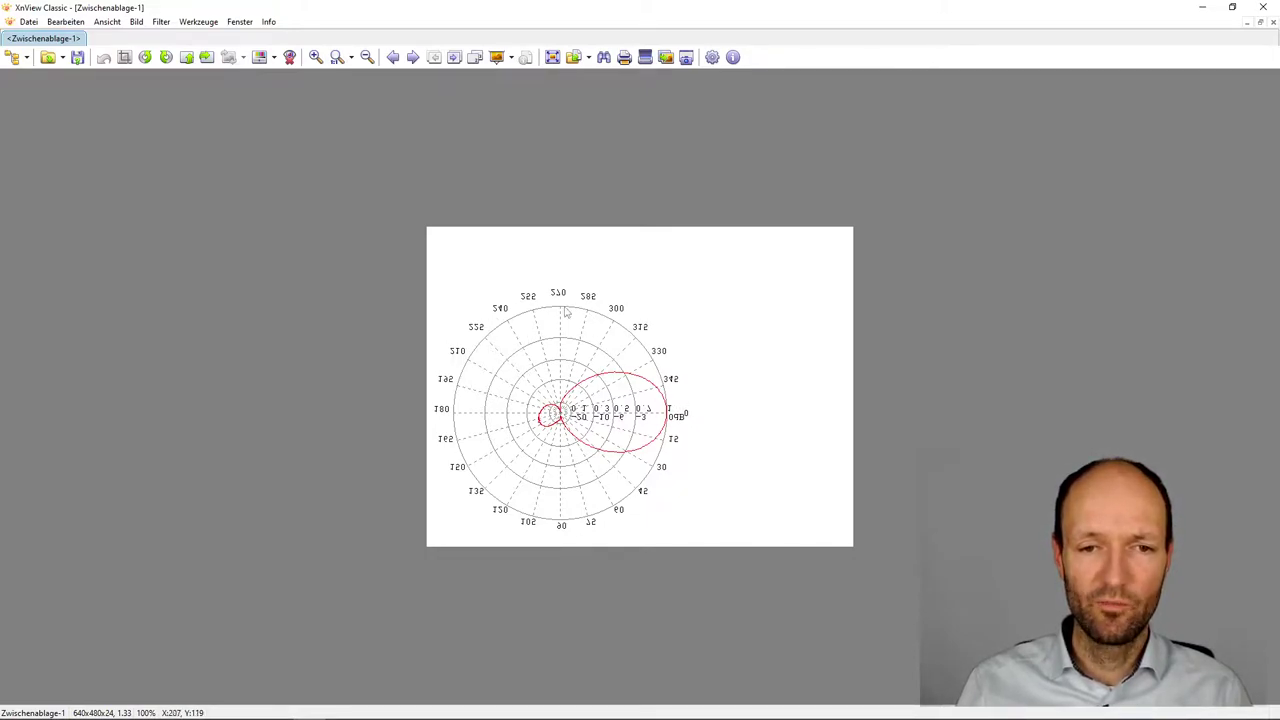
click(186, 57)
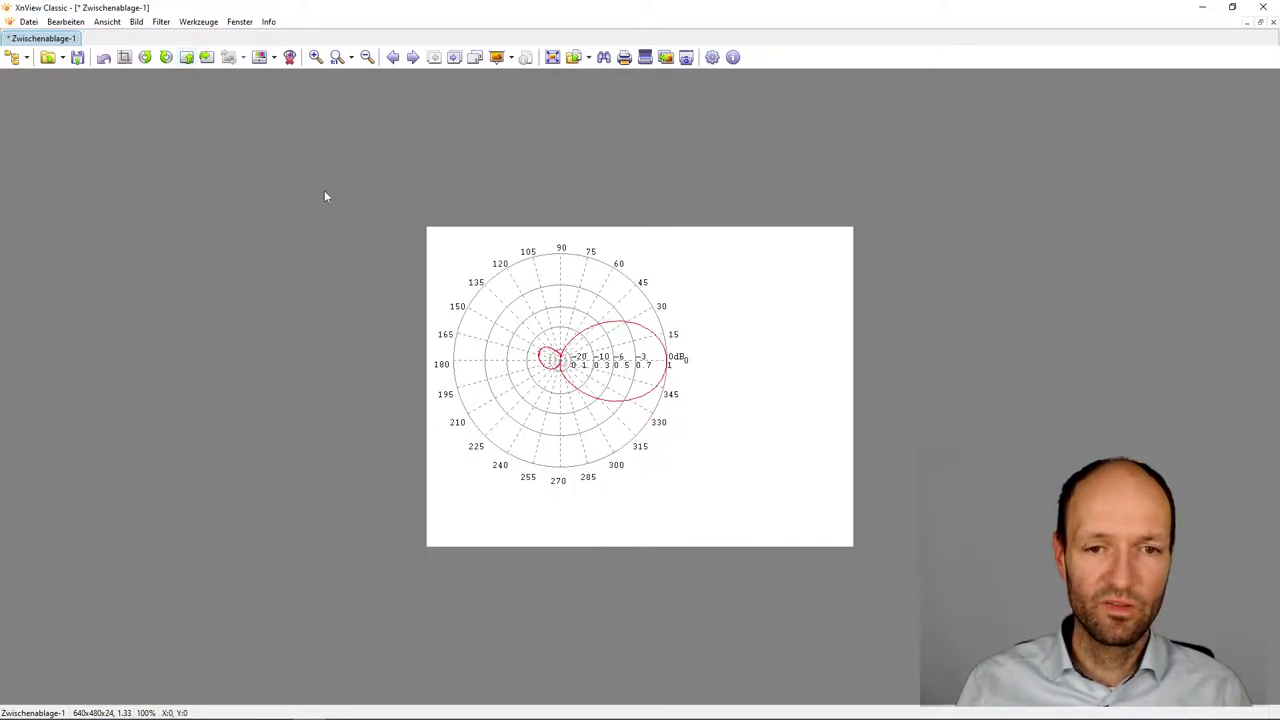
Step: Save the image as E_plane_1_GHz.png, overwriting the existing file, and return to the browser
click(28, 21)
click(80, 160)
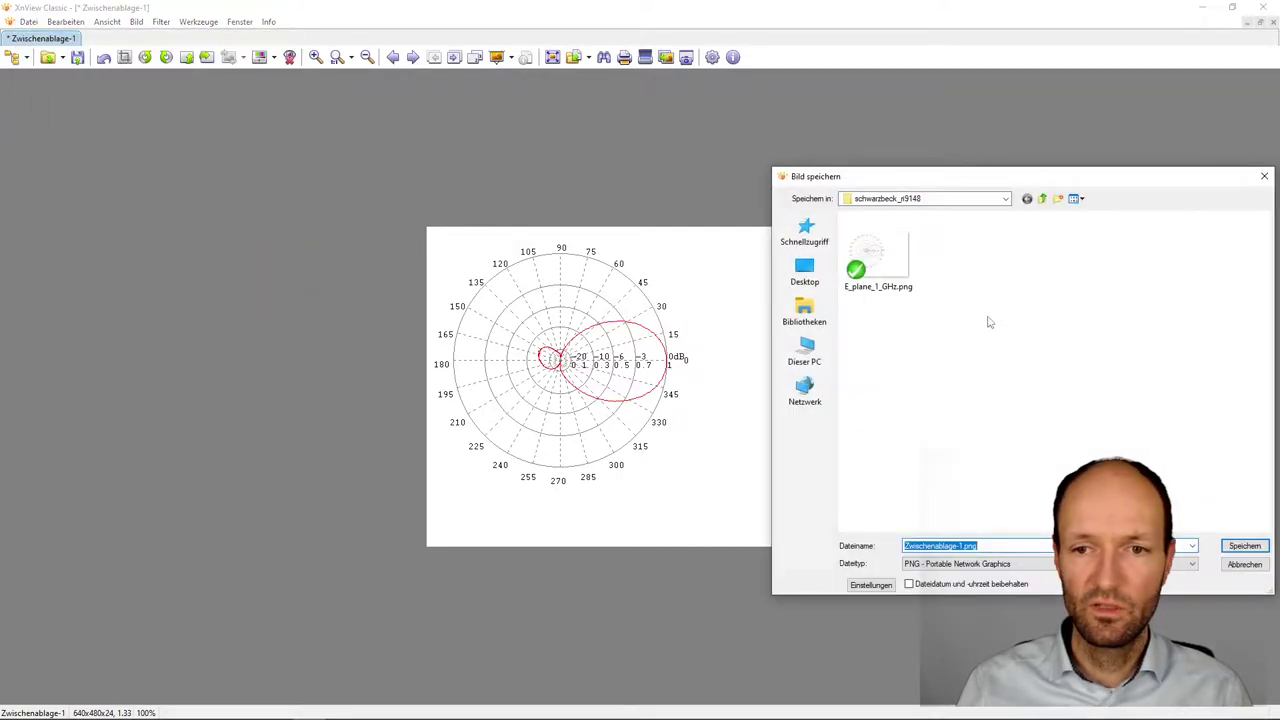
click(889, 259)
click(1243, 546)
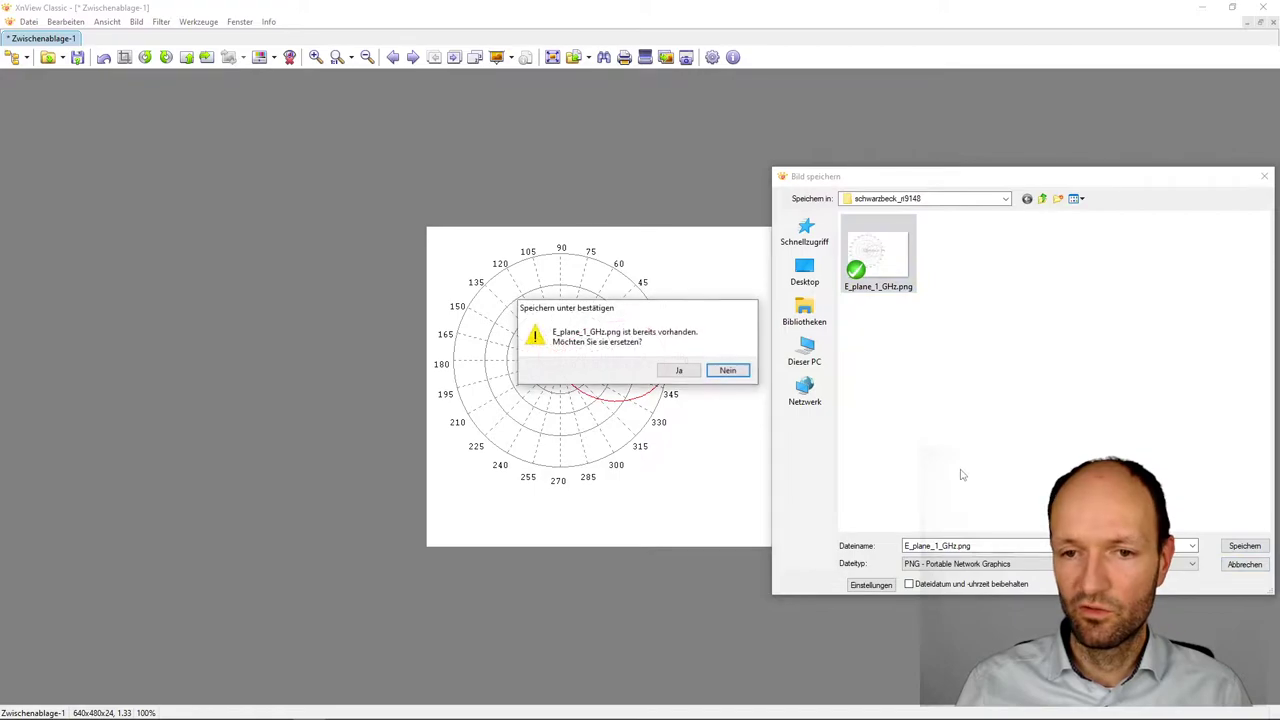
click(677, 372)
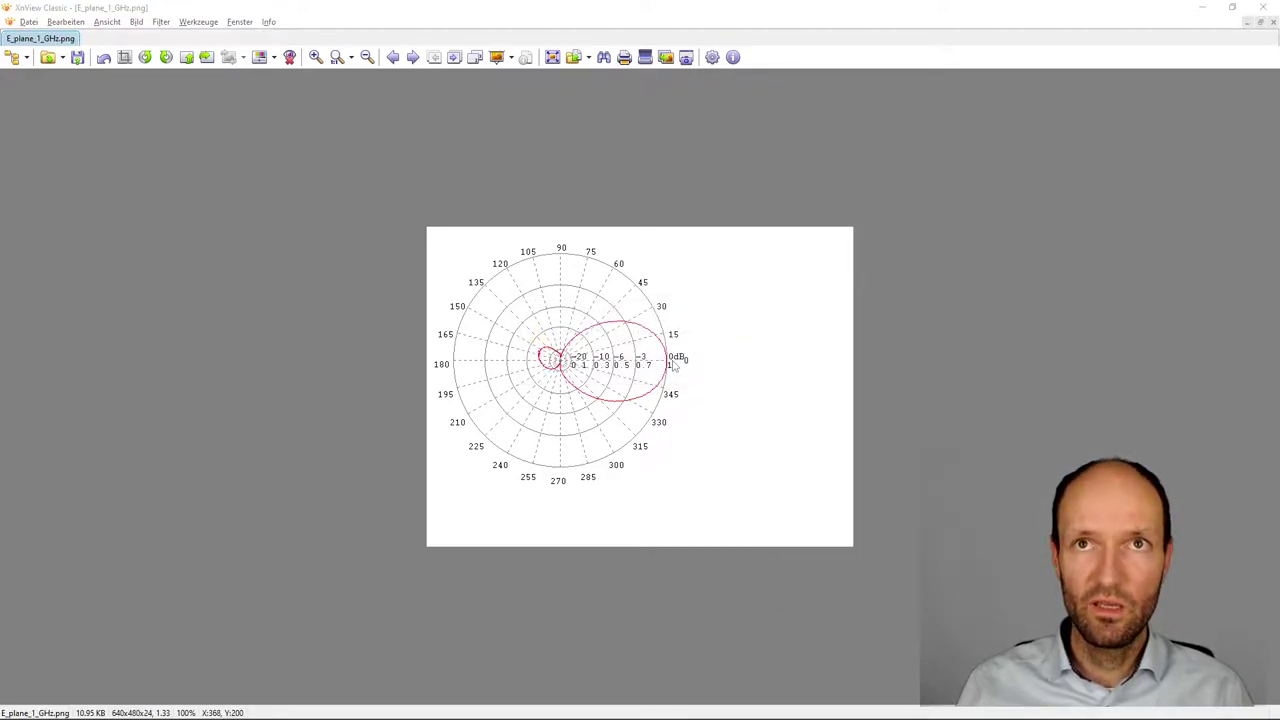
key(alt+Tab)
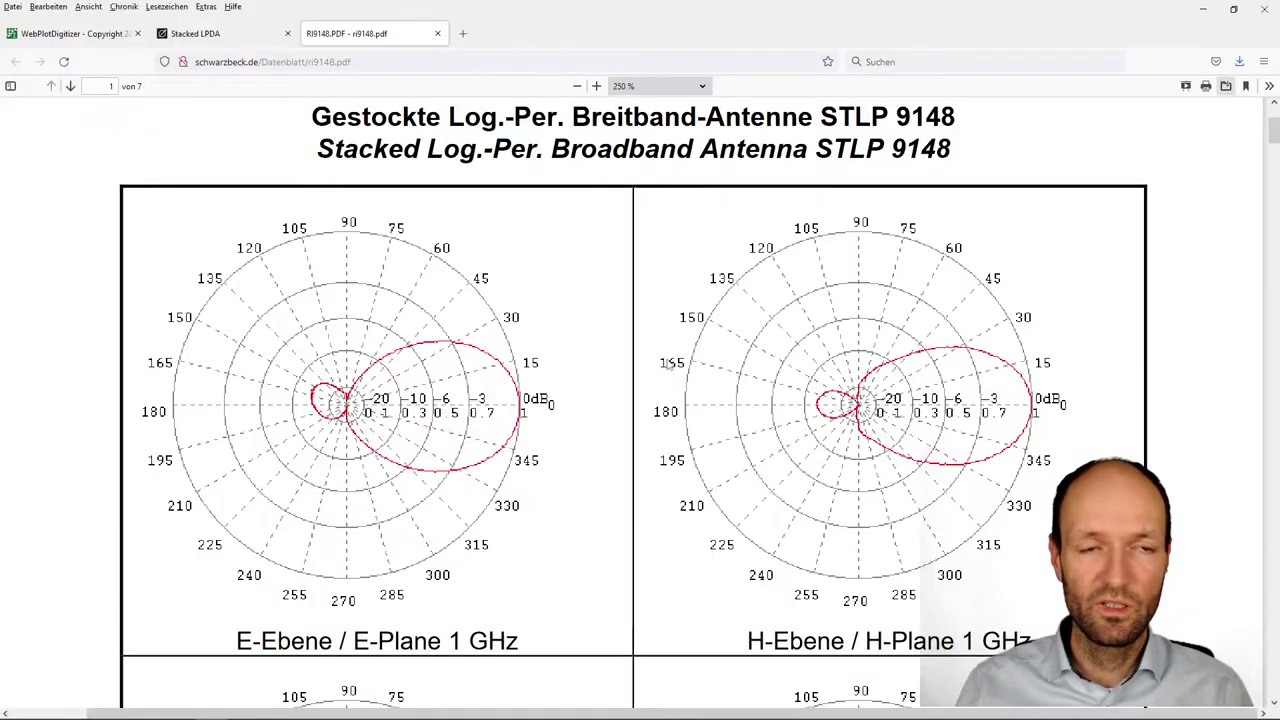
Step: Load E_plane_1_GHz.png into WebPlotDigitizer and choose Polar Diagram as the plot type
click(58, 36)
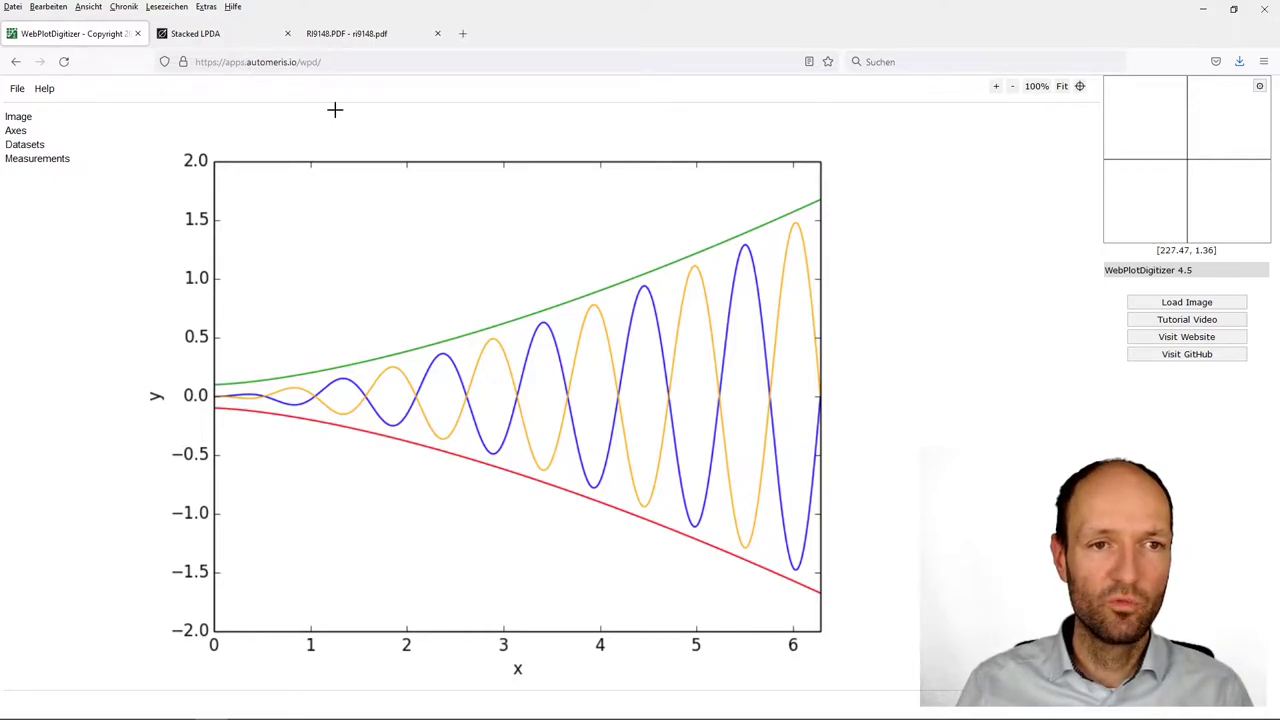
click(1186, 302)
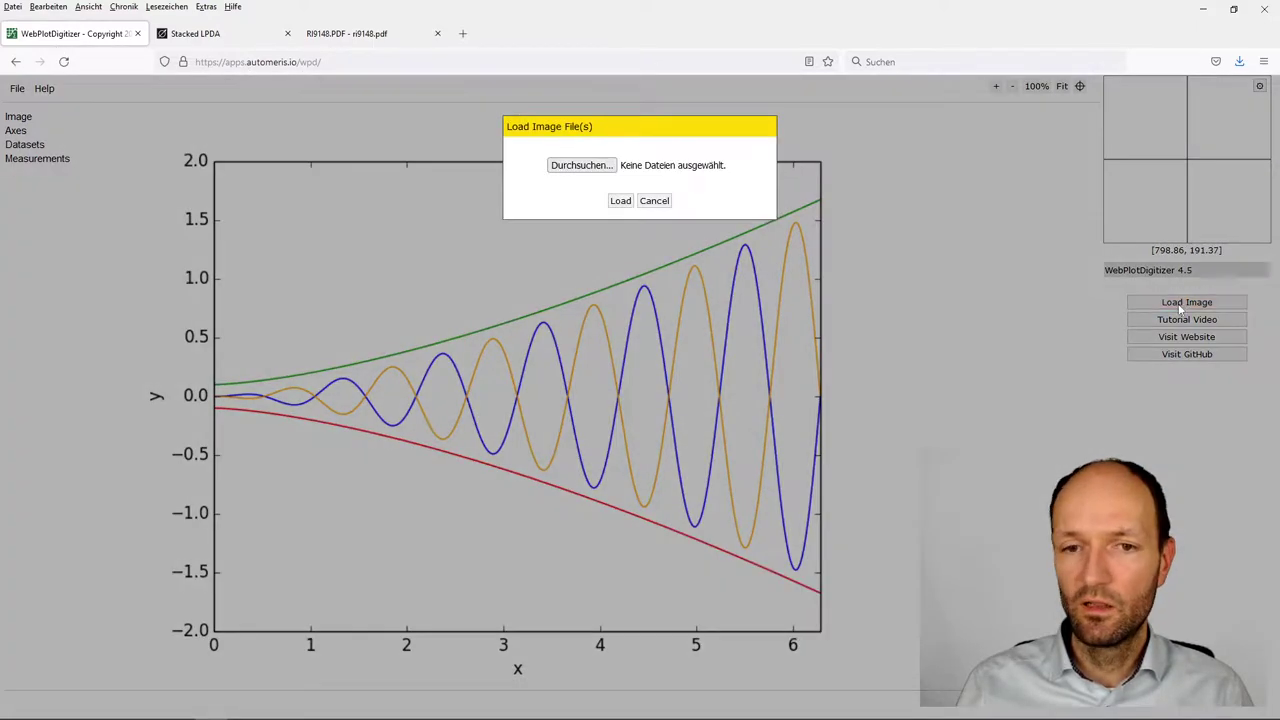
click(583, 167)
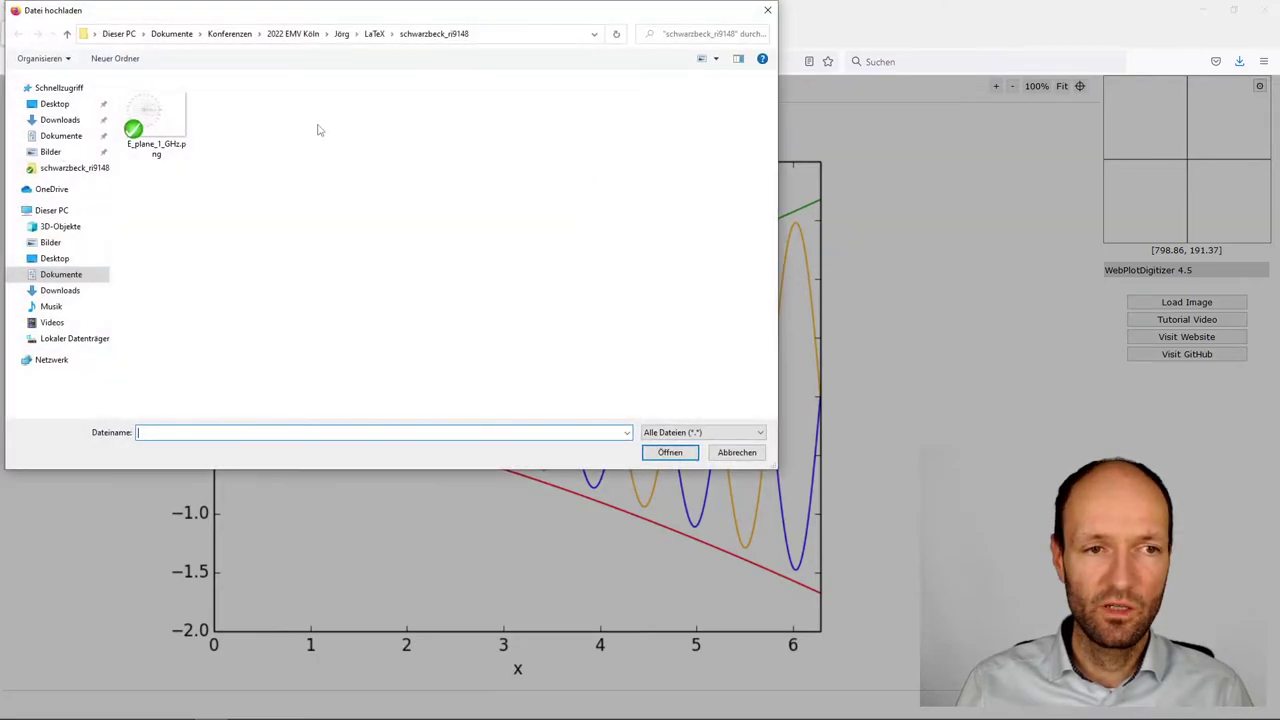
click(168, 104)
double_click(168, 104)
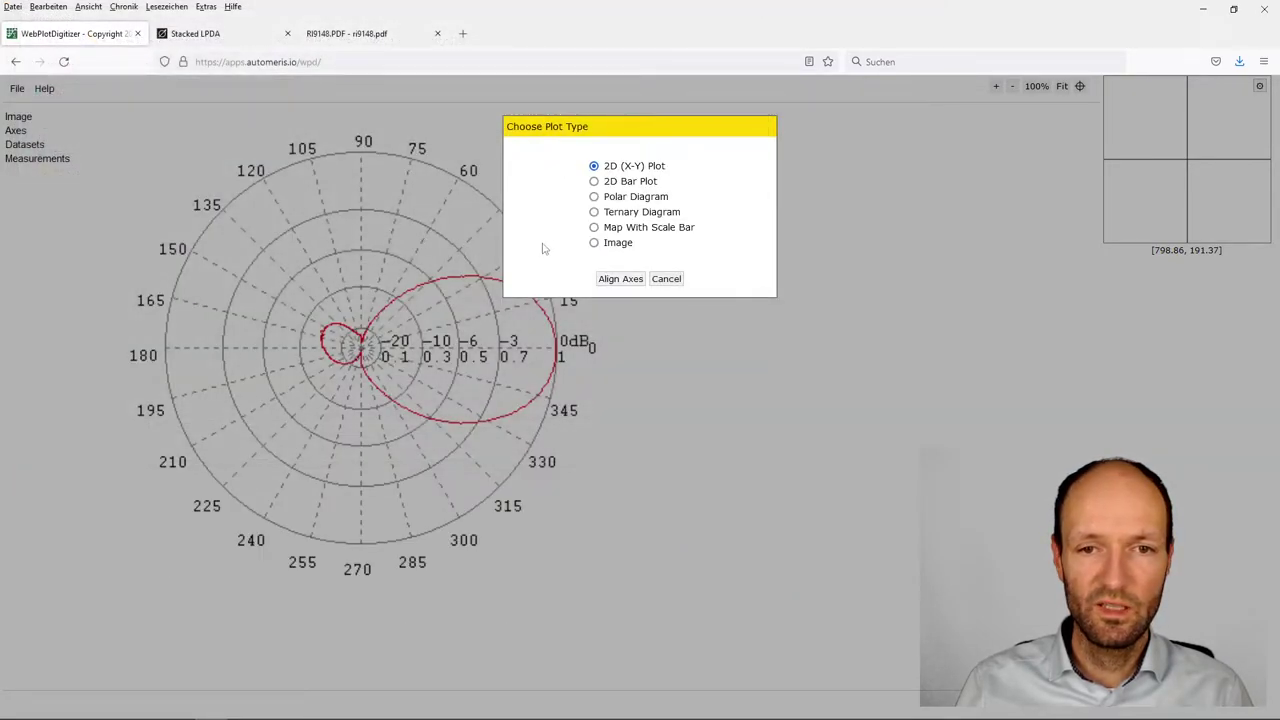
click(600, 197)
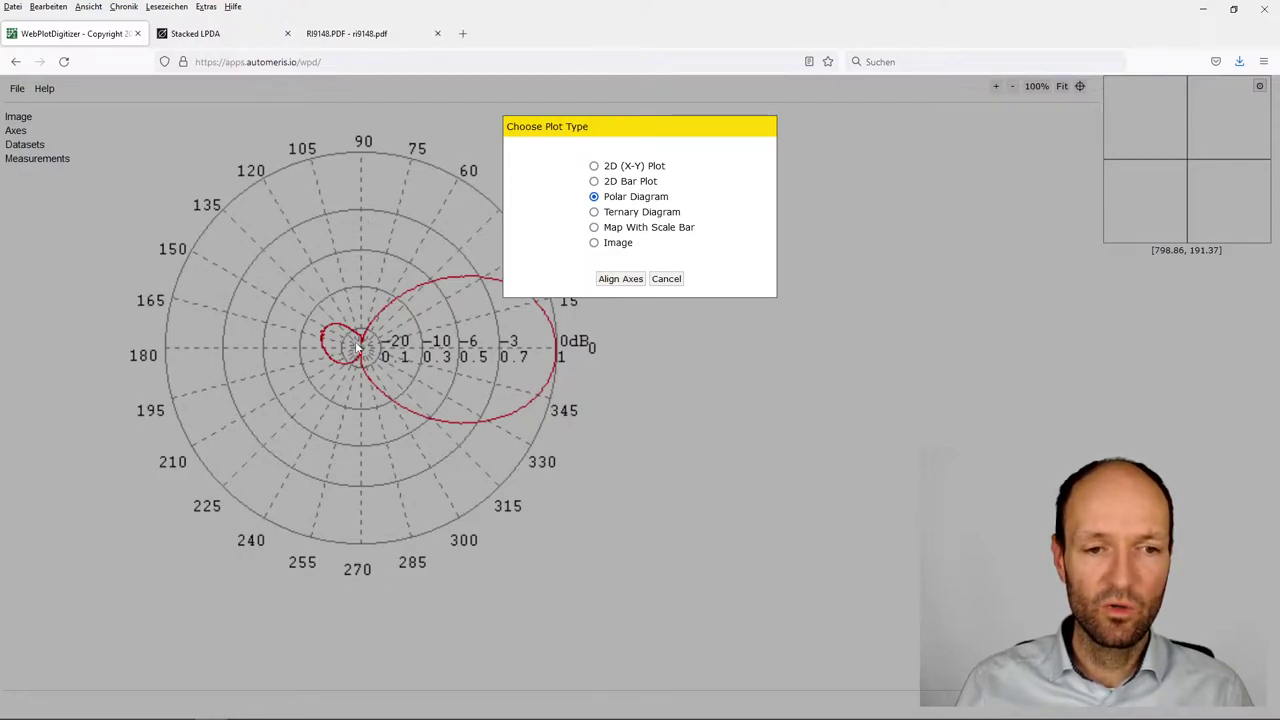
Step: Place the polar origin at the plot centre, P1 at 0 dB on 0°, P2 on the 300° line
click(621, 279)
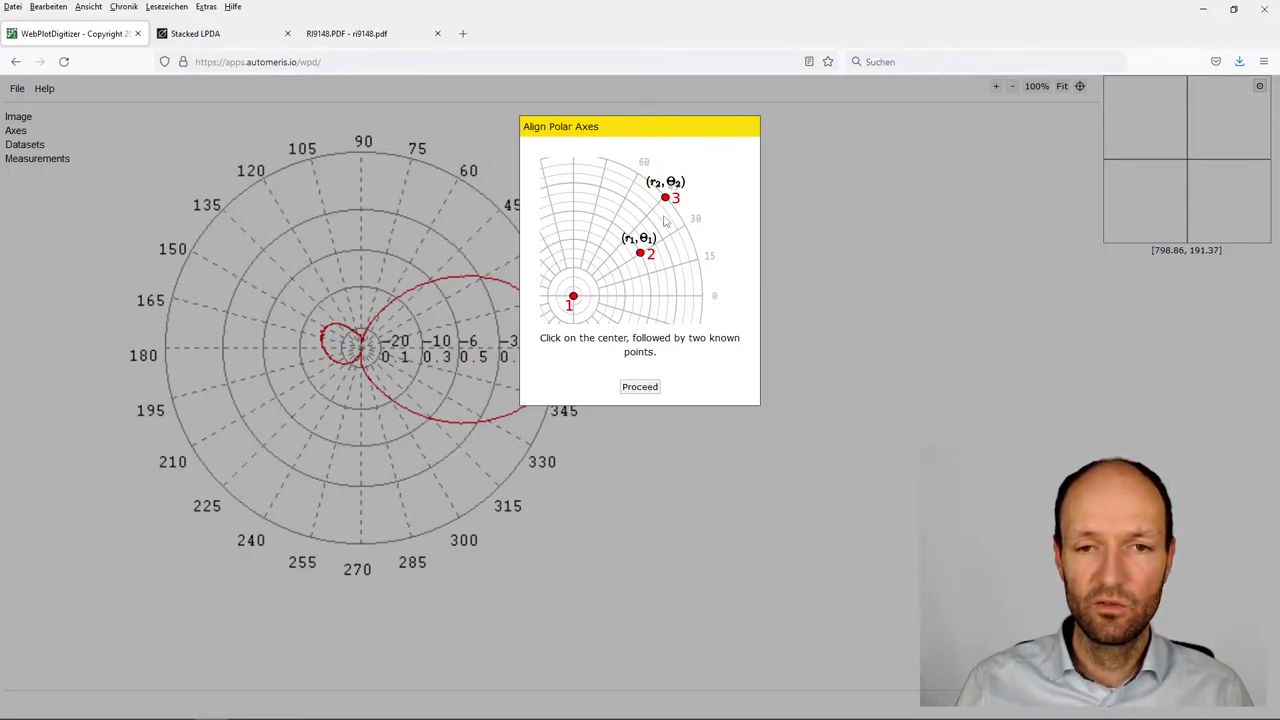
click(644, 388)
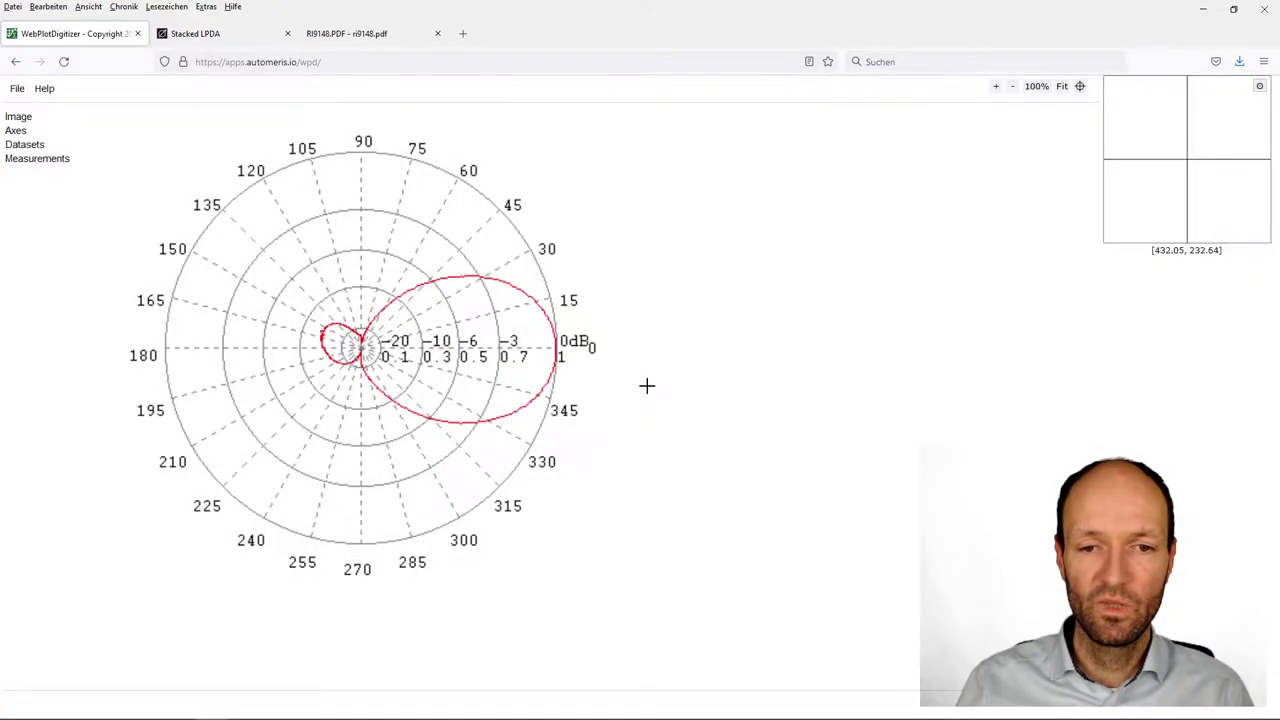
click(361, 347)
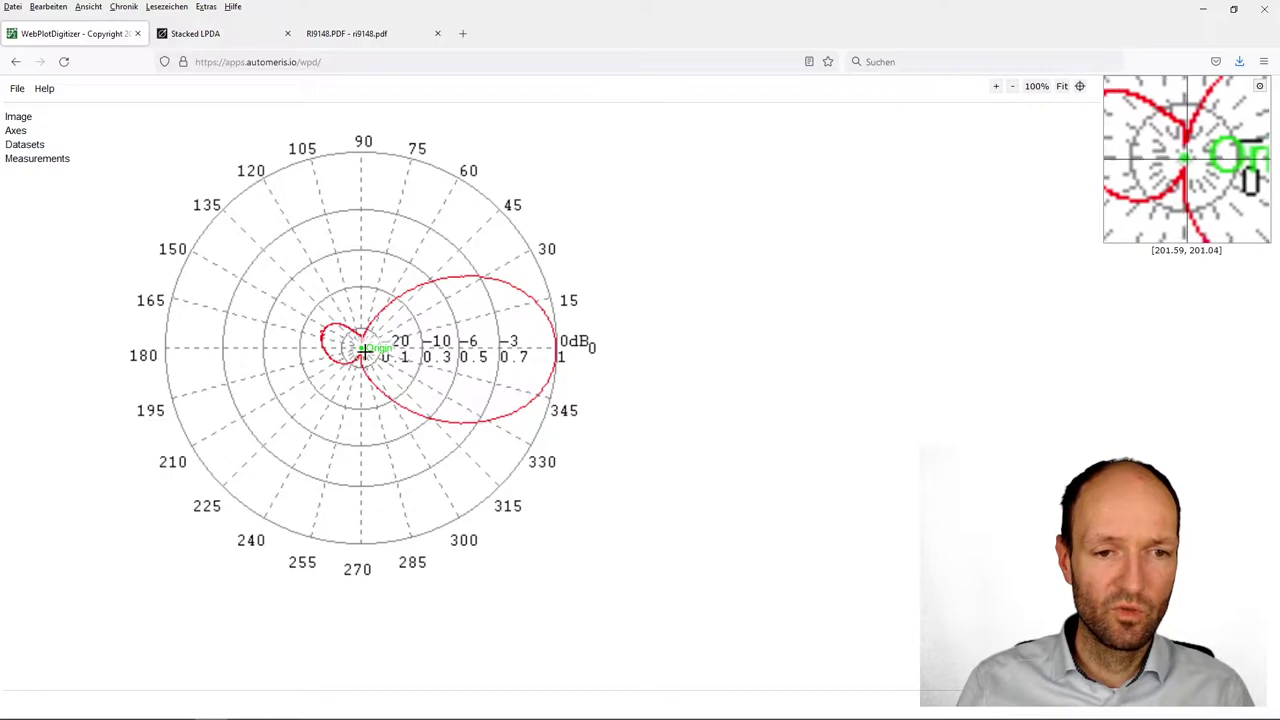
click(556, 348)
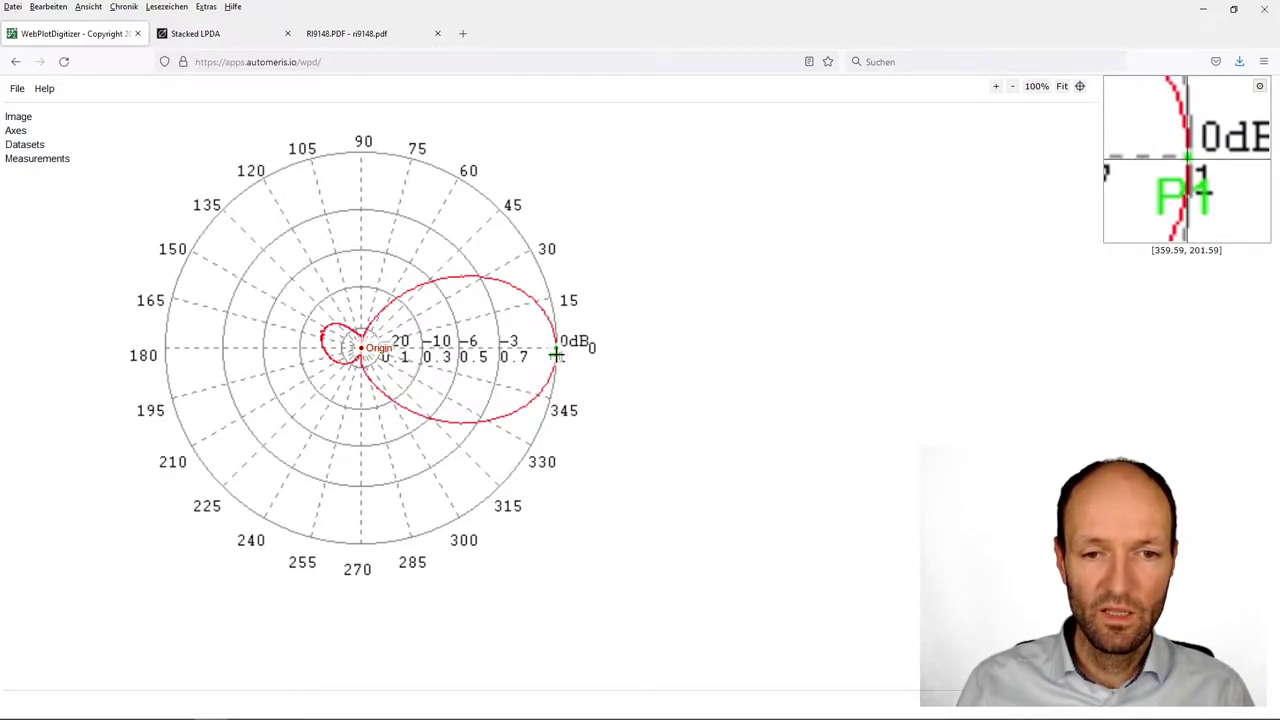
click(391, 400)
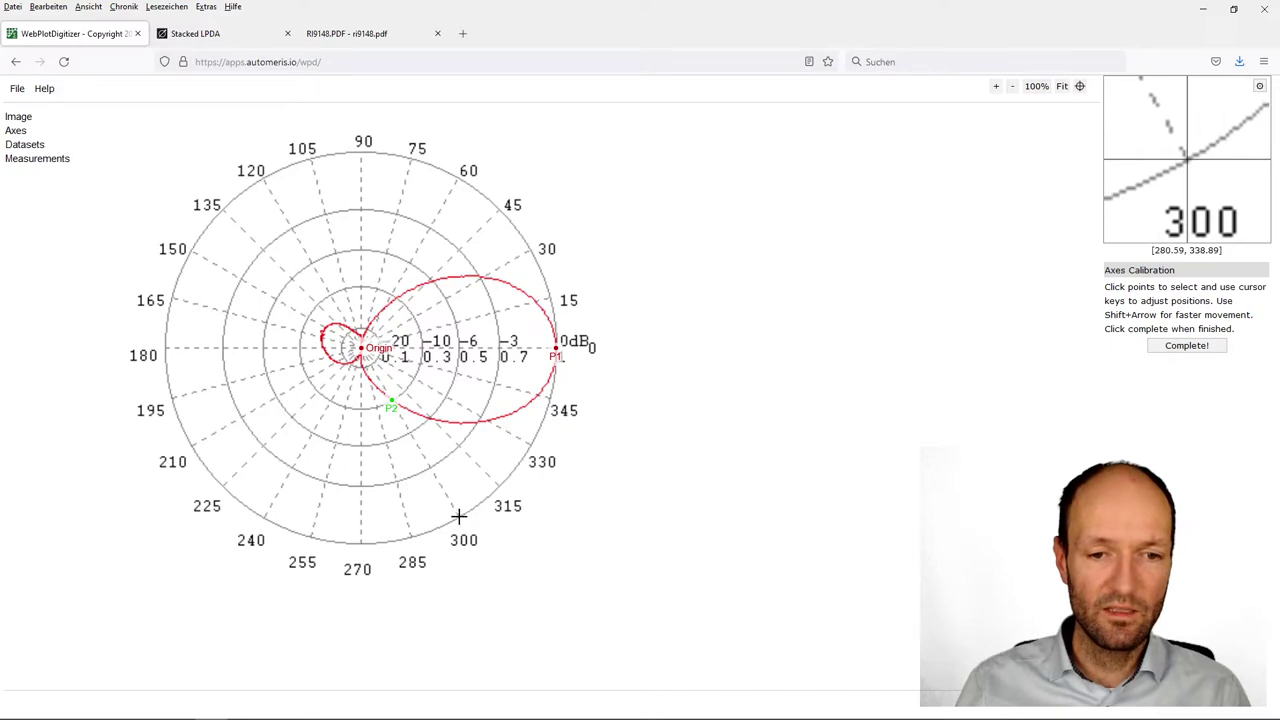
click(1187, 346)
Step: Enter R 1 at Θ 0 and R 0.3 at Θ 300 for the calibration points, in degrees
click(565, 179)
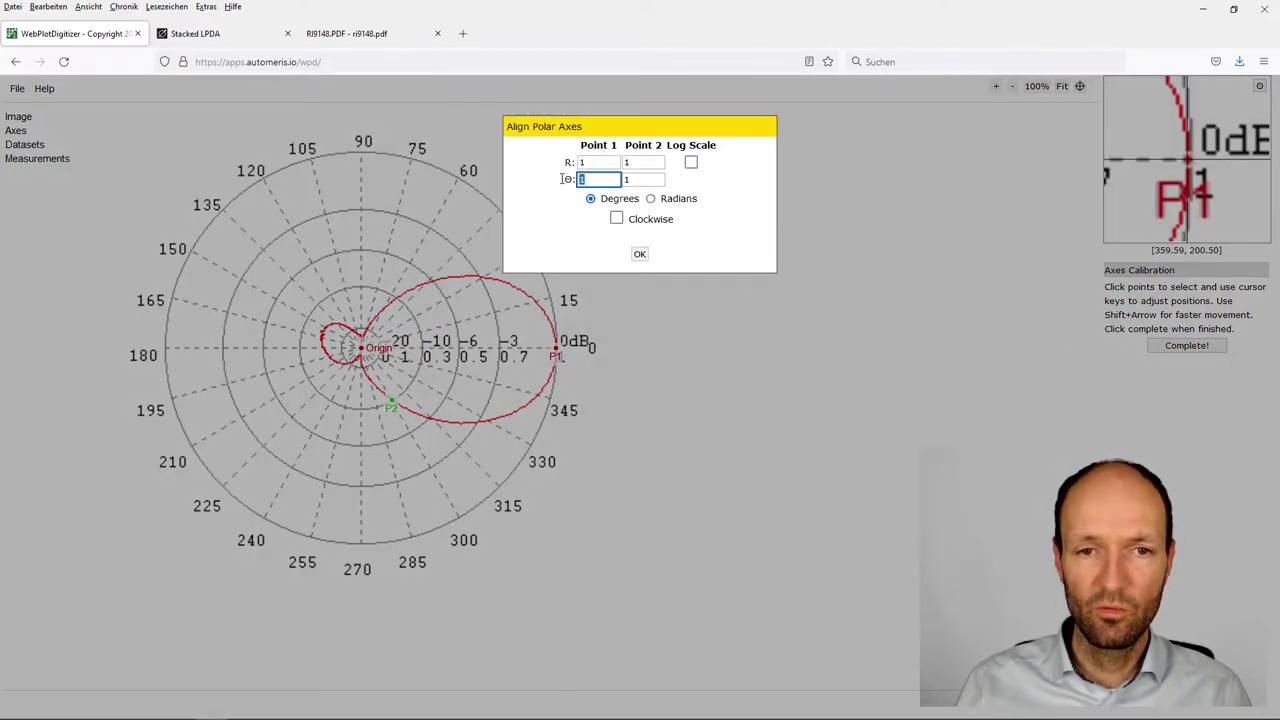
text(0)
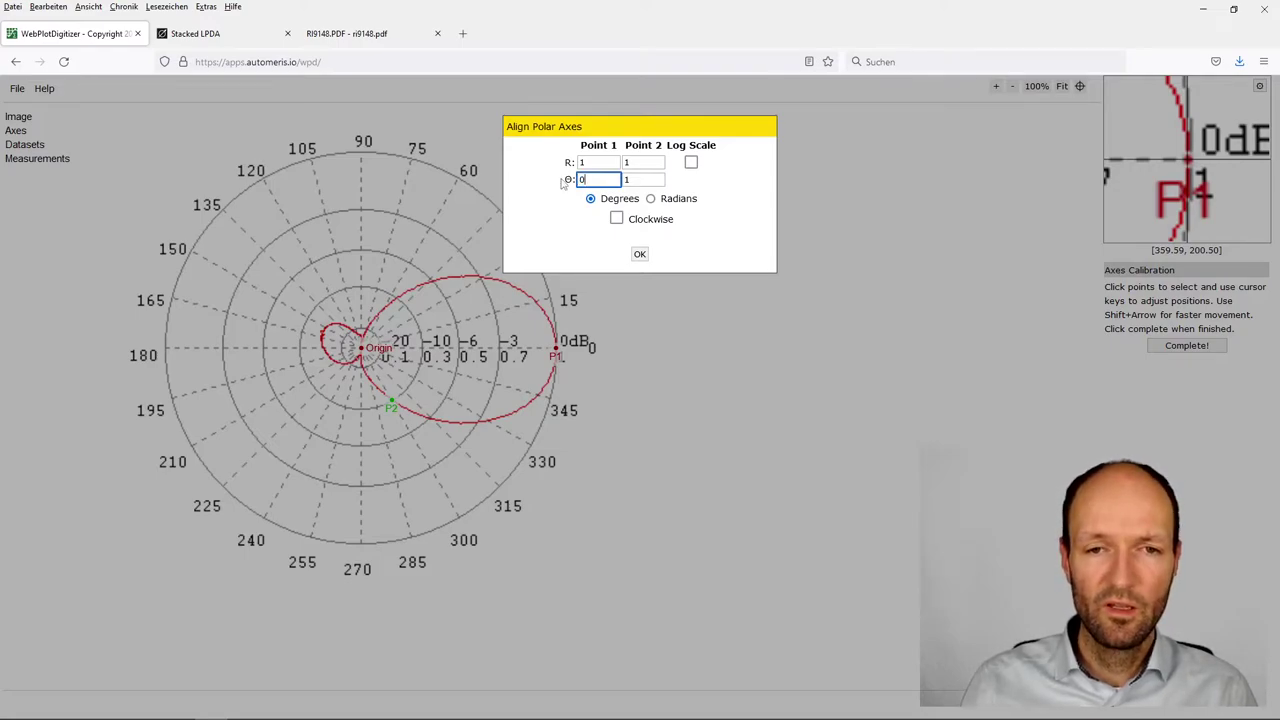
click(593, 163)
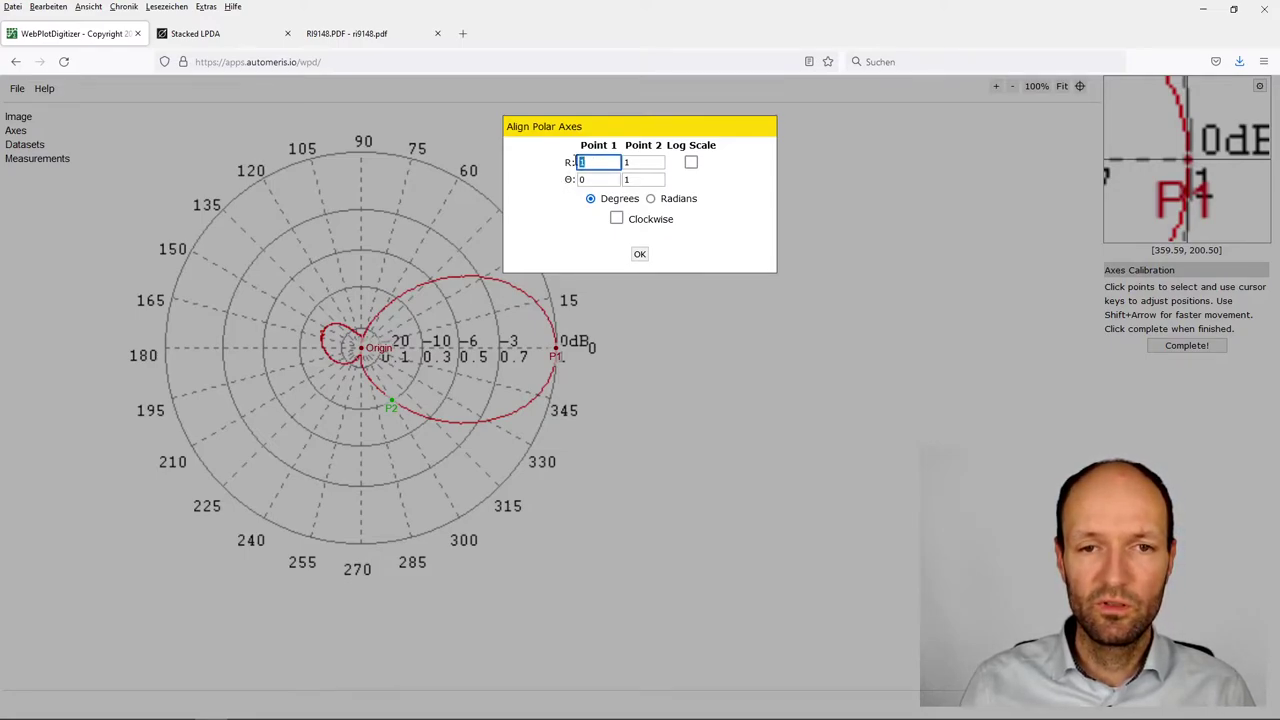
click(641, 180)
text(300)
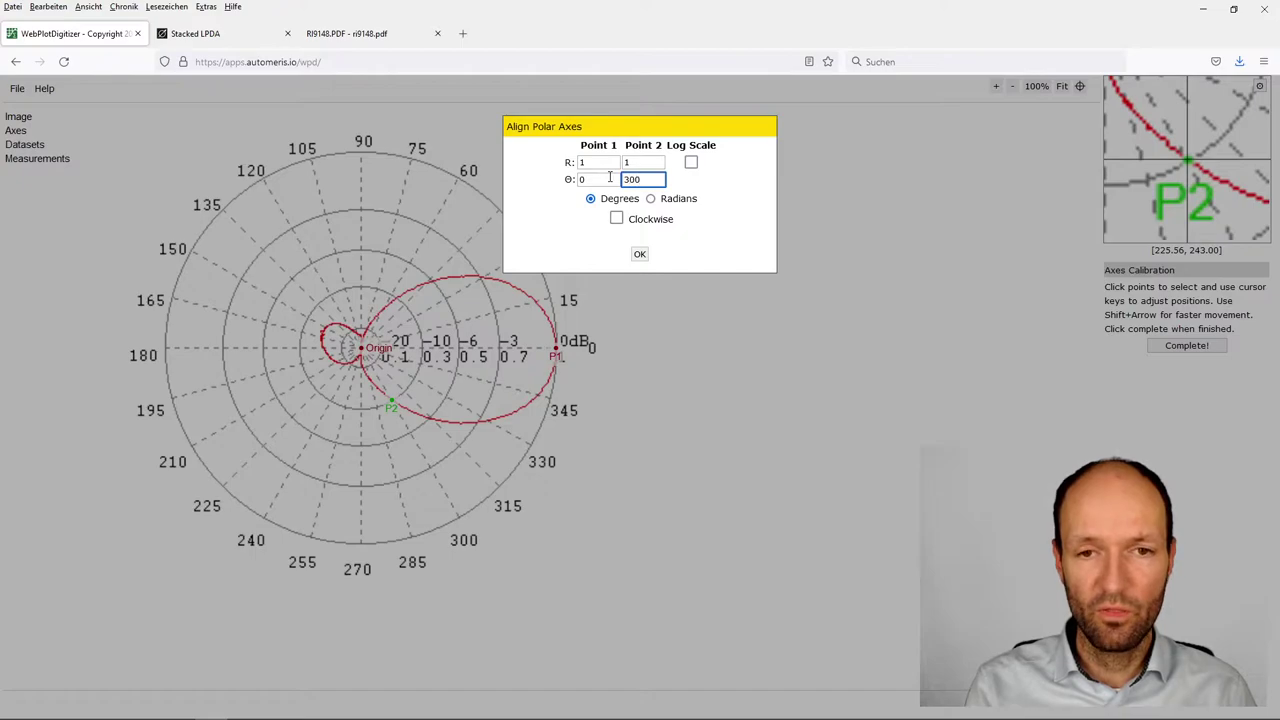
key(shift+Tab)
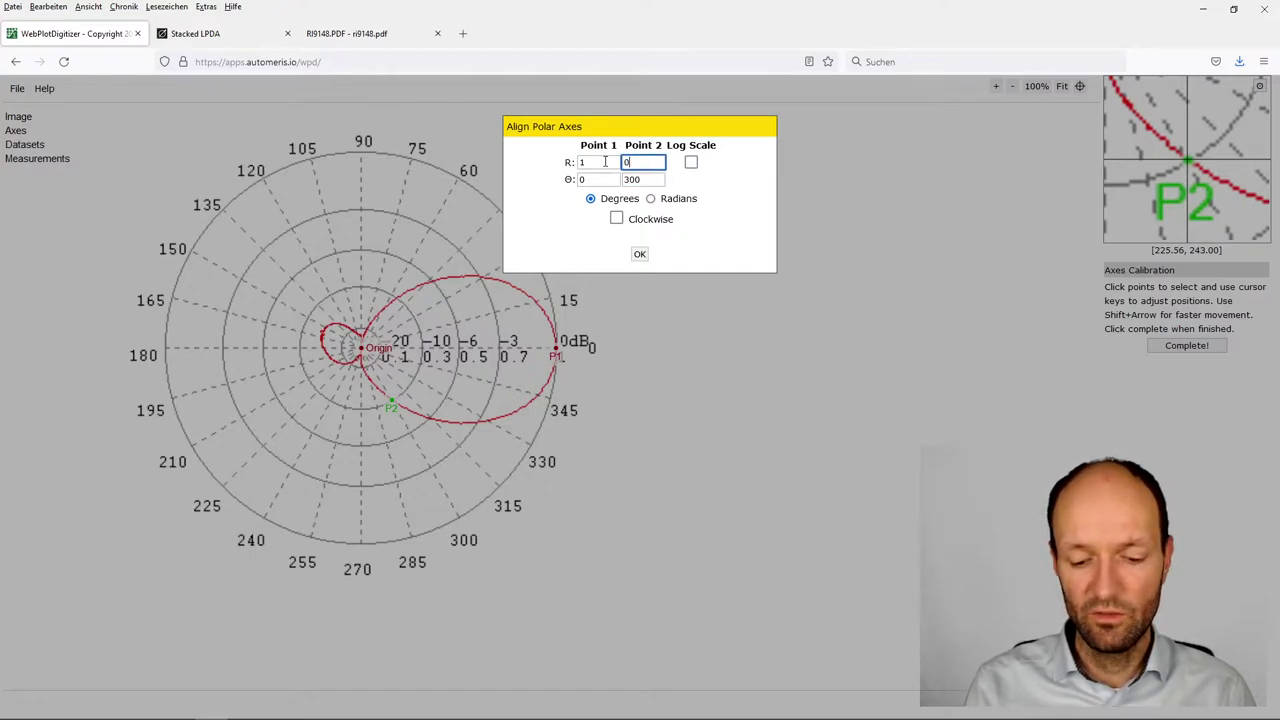
text(0.3)
key(Tab)
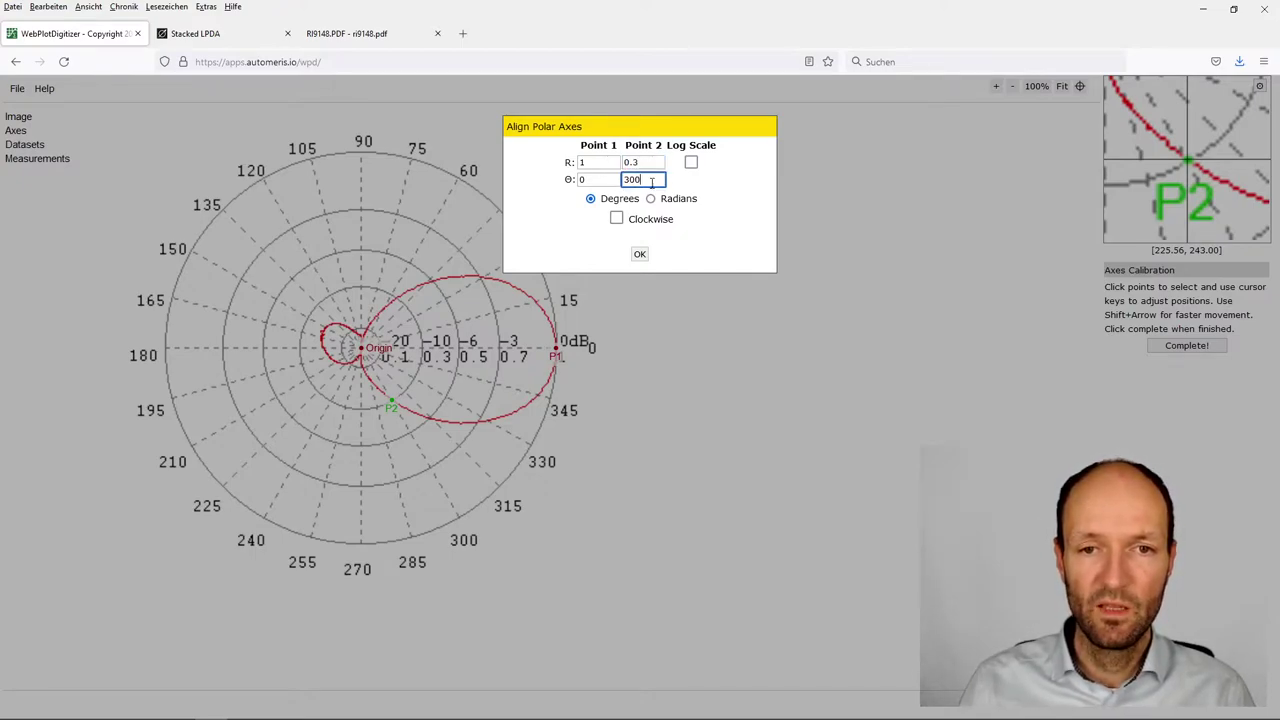
click(614, 201)
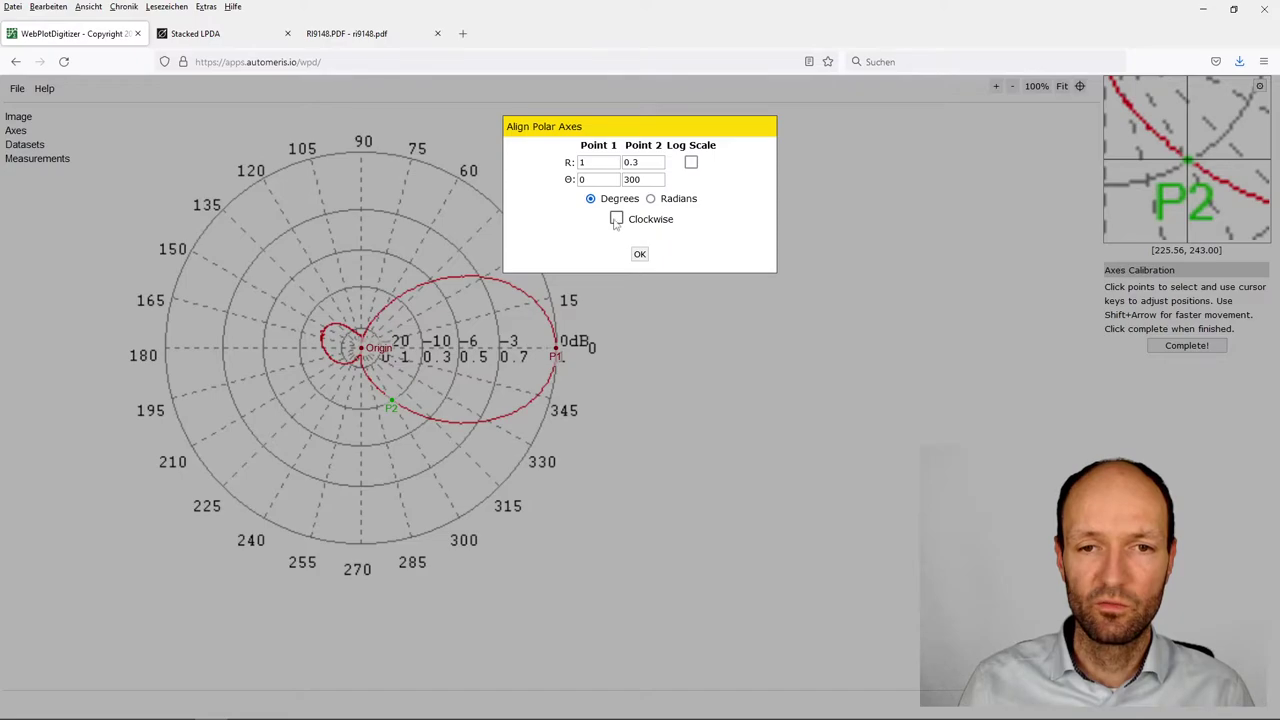
Step: Confirm the polar calibration and set the extraction foreground colour to red (255, 0, 0)
click(640, 255)
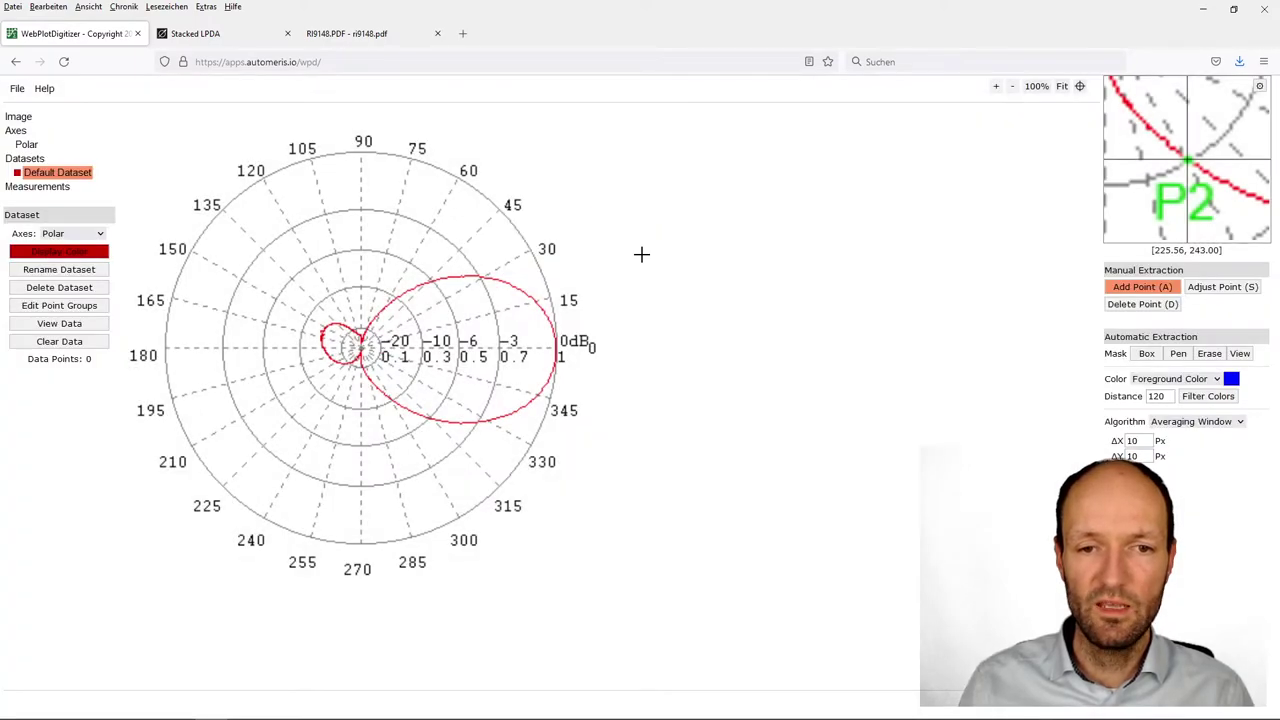
click(1232, 383)
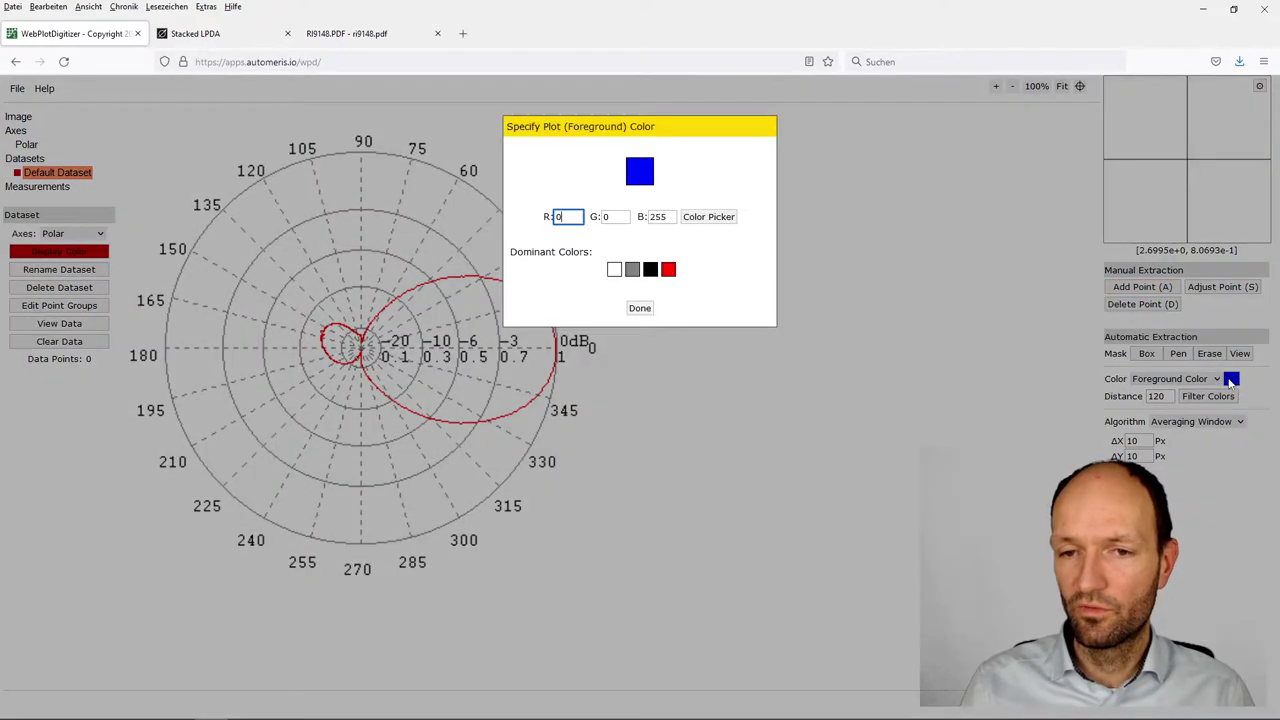
click(668, 269)
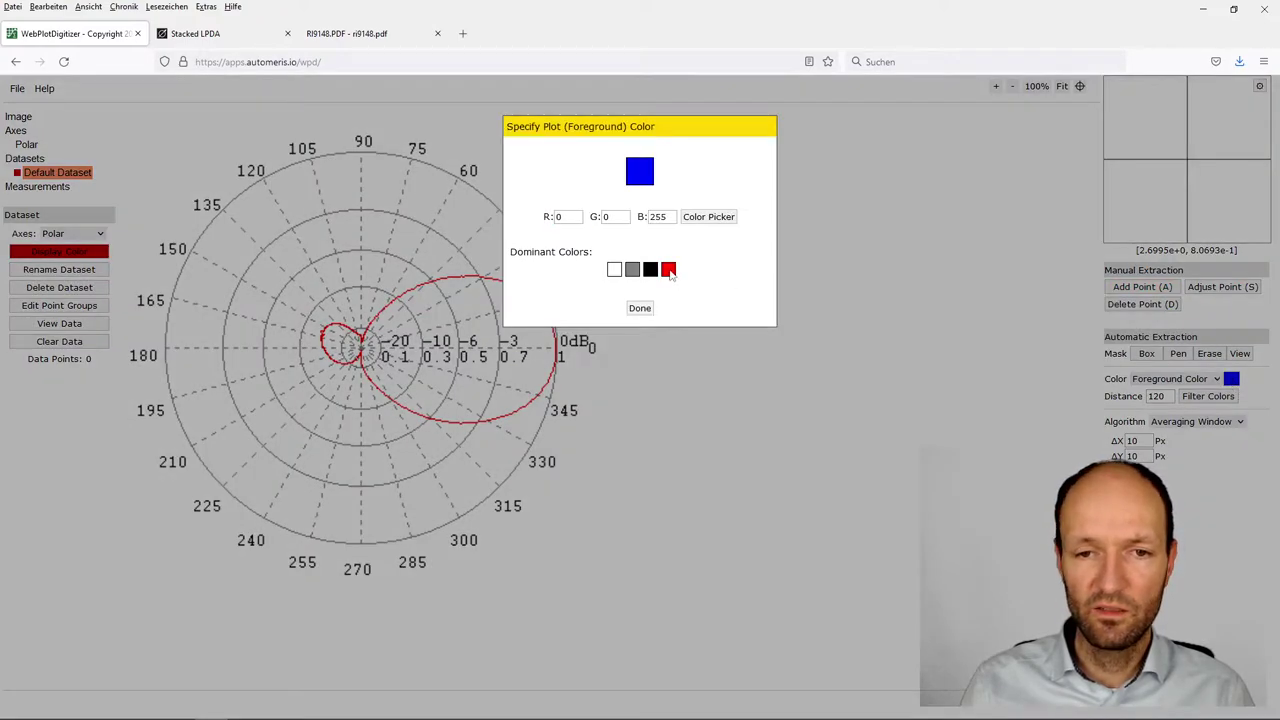
click(639, 309)
Step: Try the background colour mode, then switch back to matching the foreground colour
click(1195, 388)
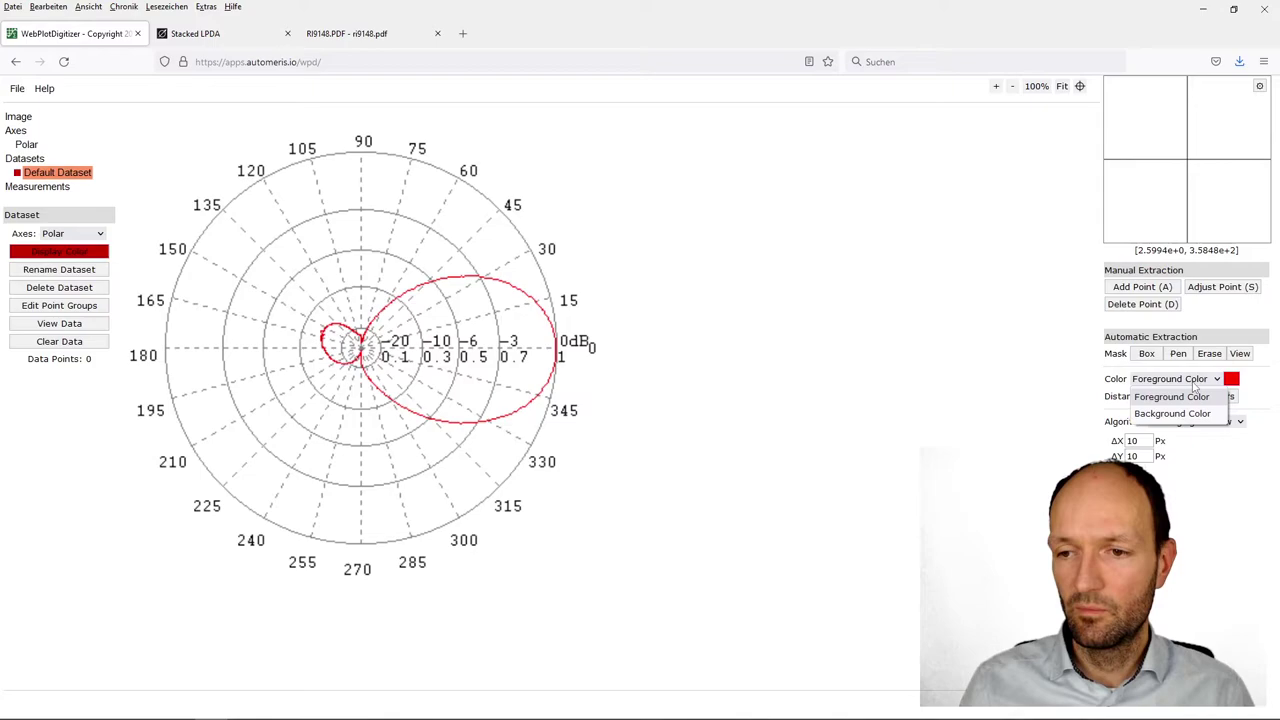
click(1172, 411)
click(1213, 387)
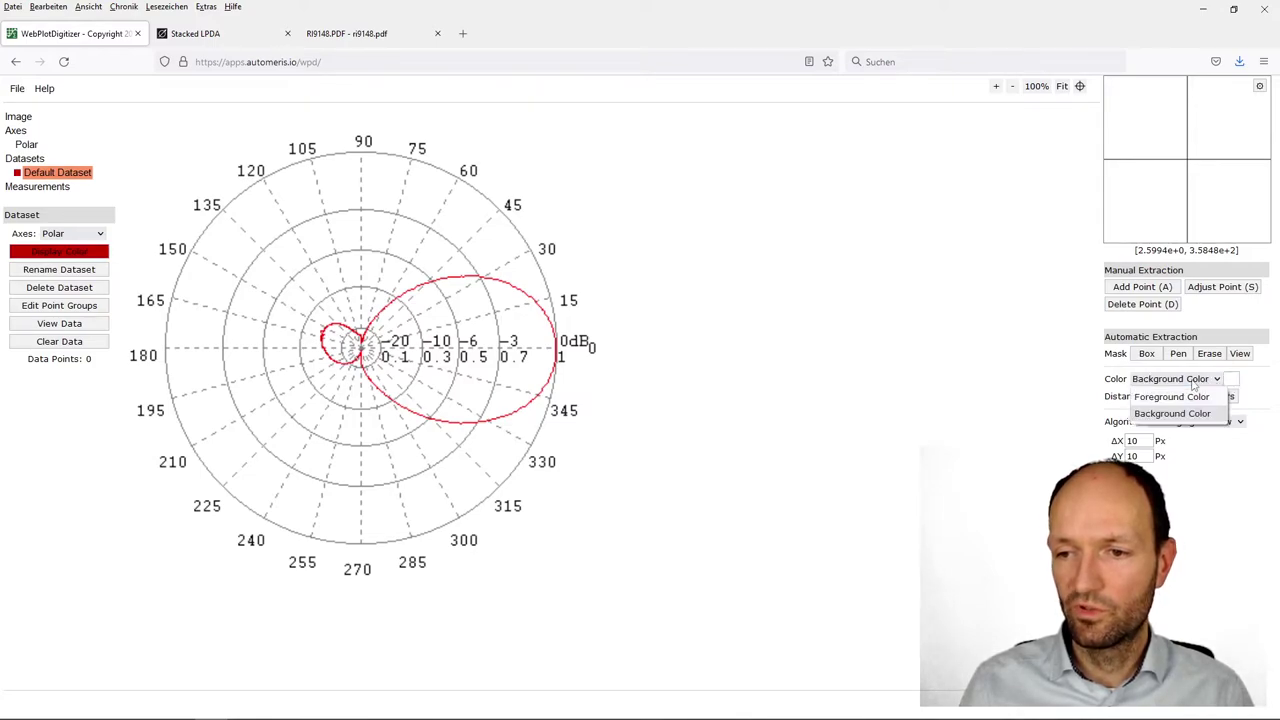
click(1212, 396)
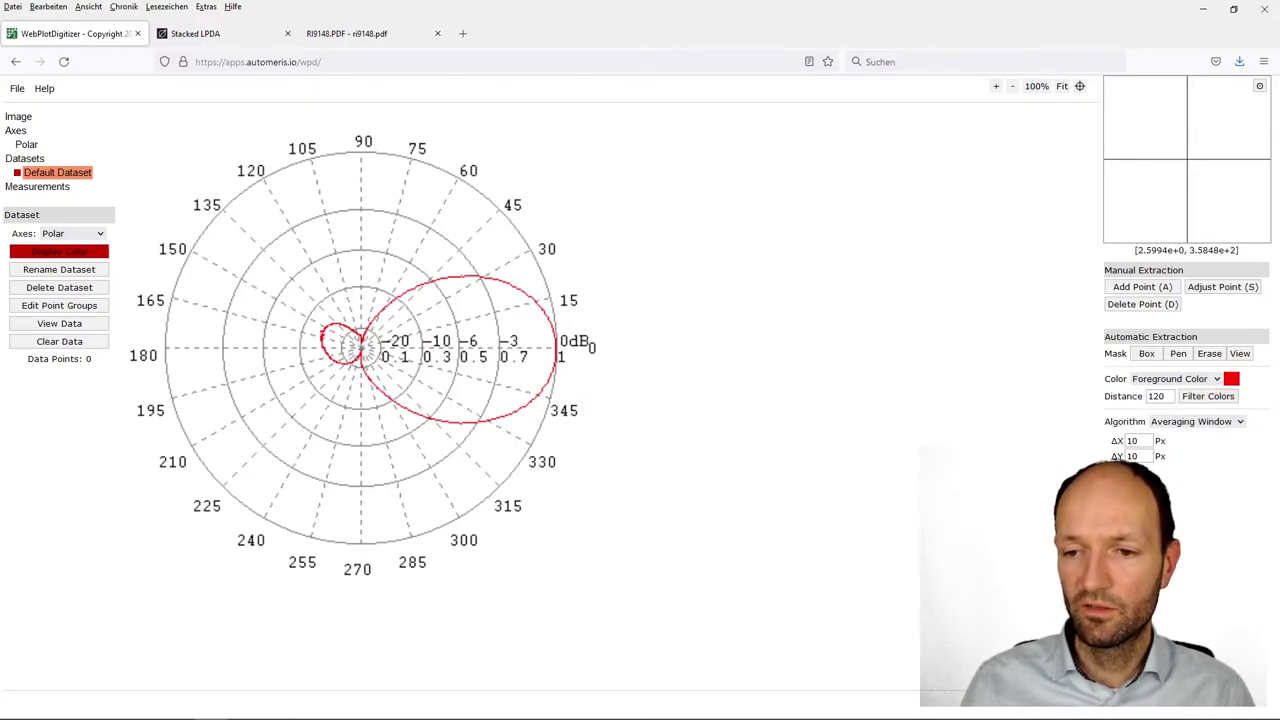
Step: Run automatic extraction with a 2 × 2 px averaging window, yielding 155 points on the red curve
click(1125, 477)
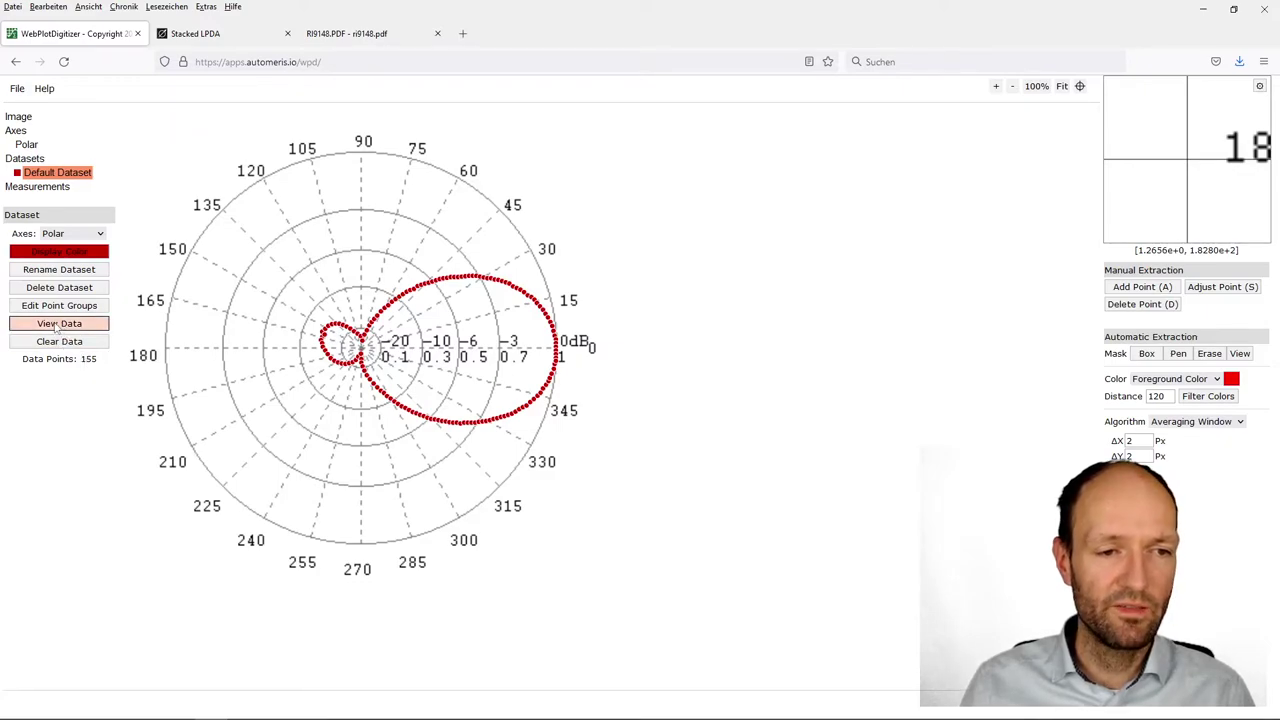
Step: Review the acquired r, θ data list and send it to Plotly with Graph in Plotly
click(57, 326)
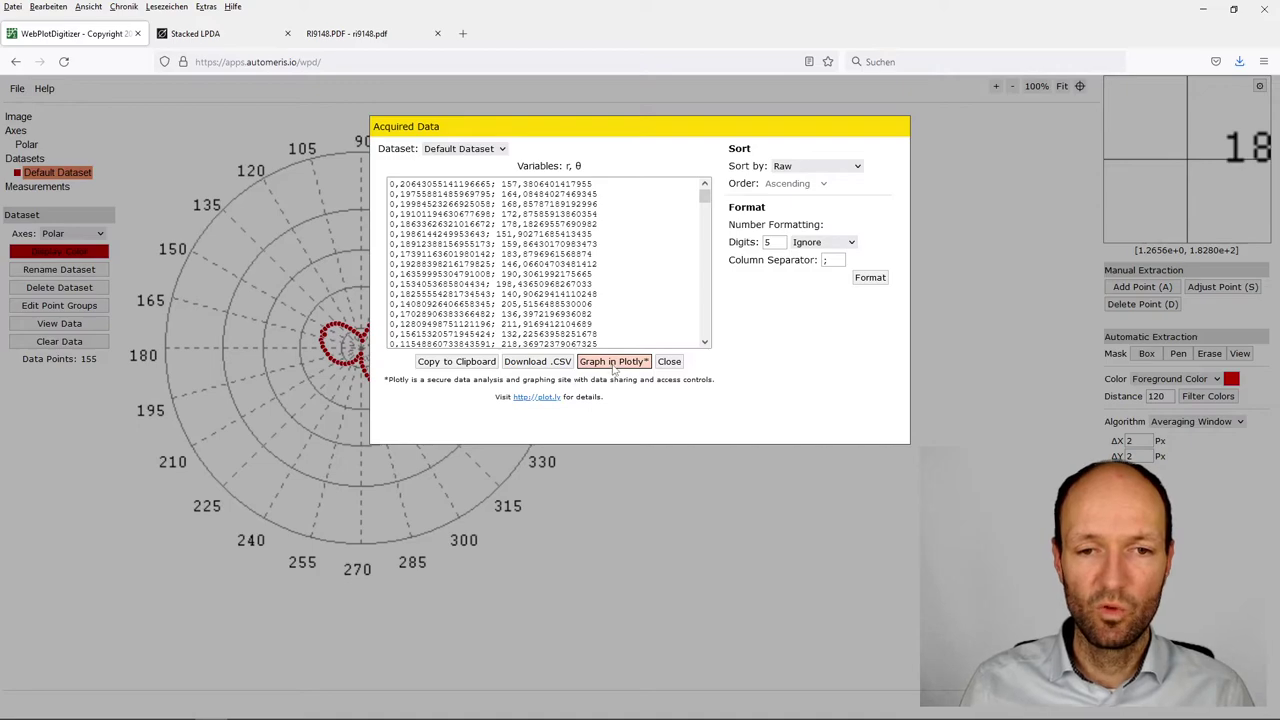
click(628, 366)
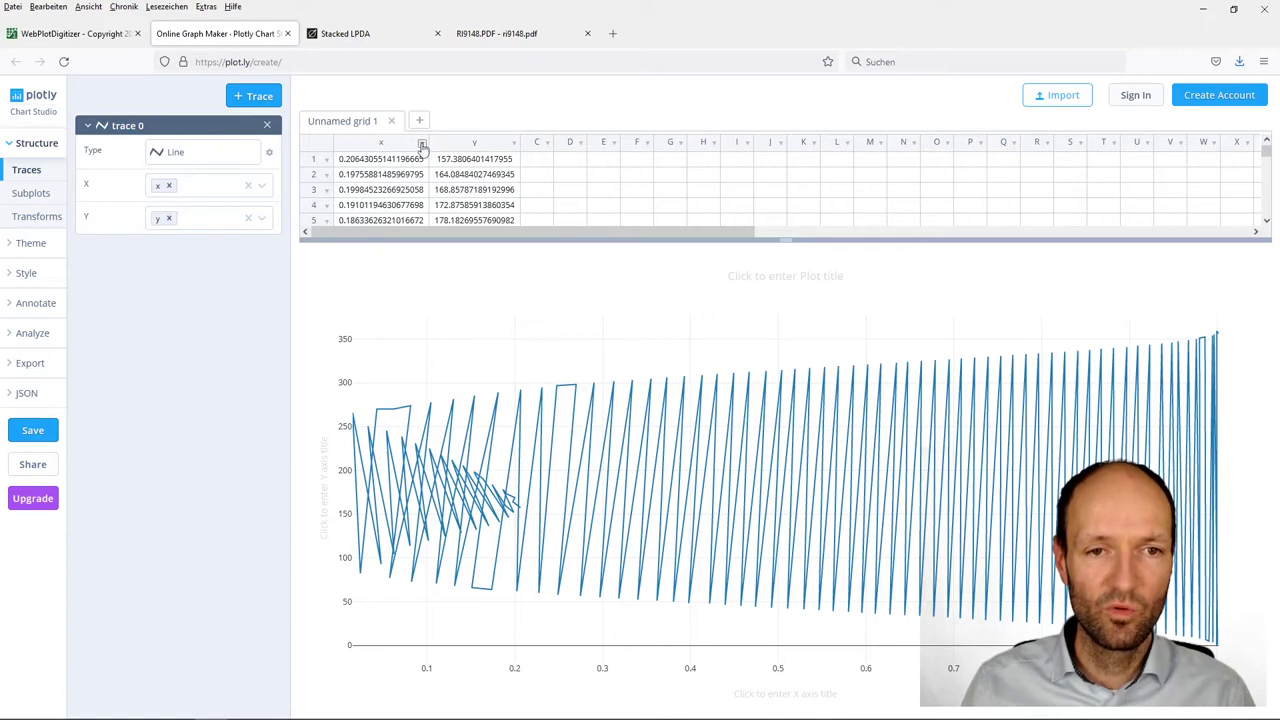
Step: Rename the grid's x column to r and its y column to phi
click(422, 146)
mouse_move(554, 177)
click(604, 179)
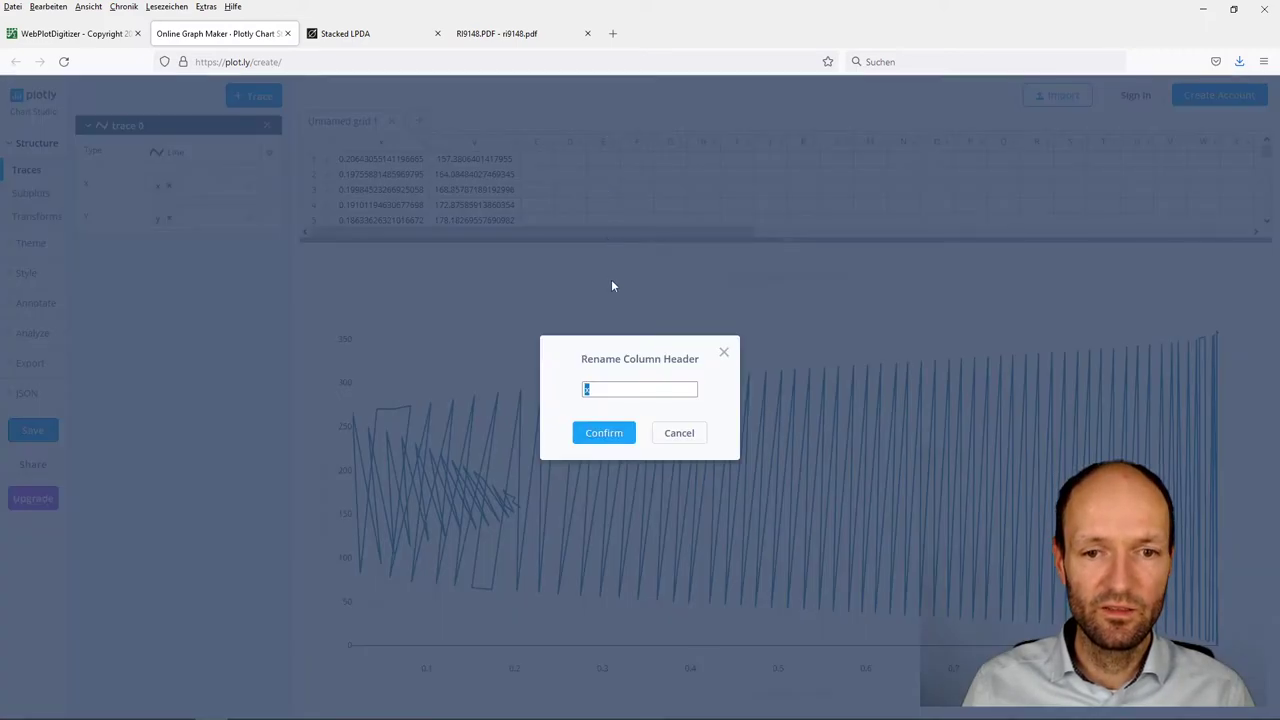
text(r)
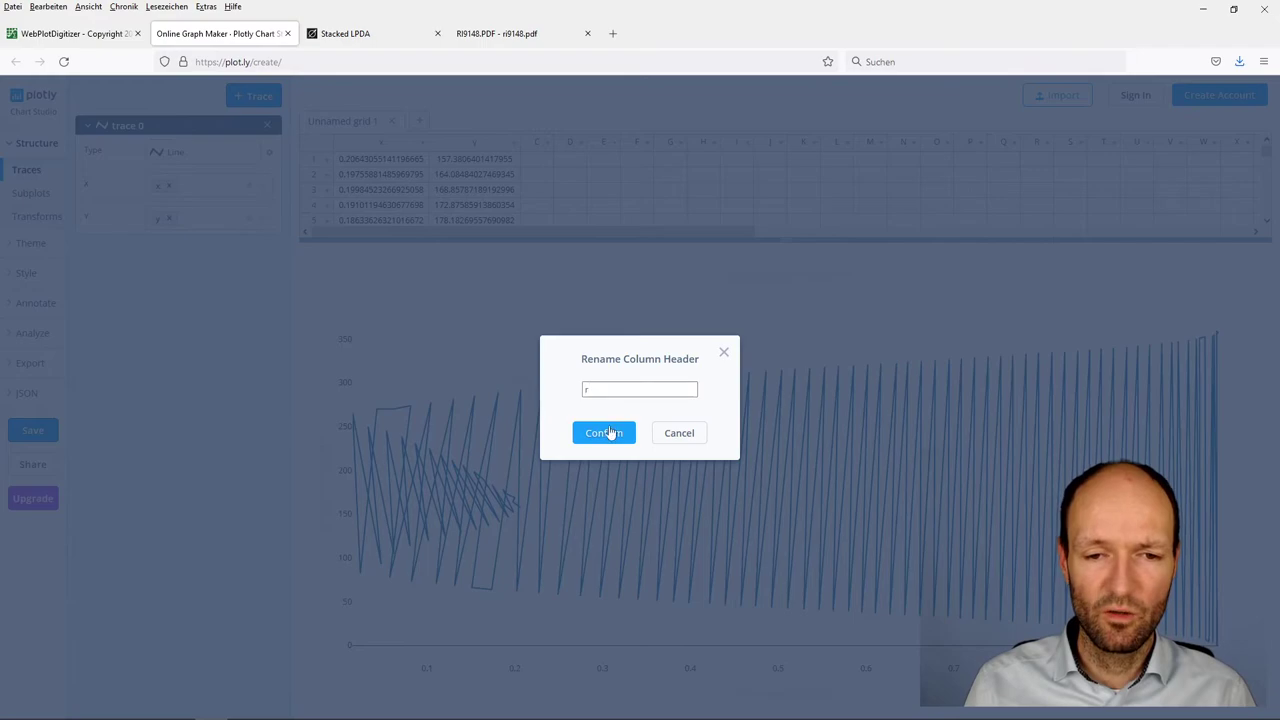
click(606, 433)
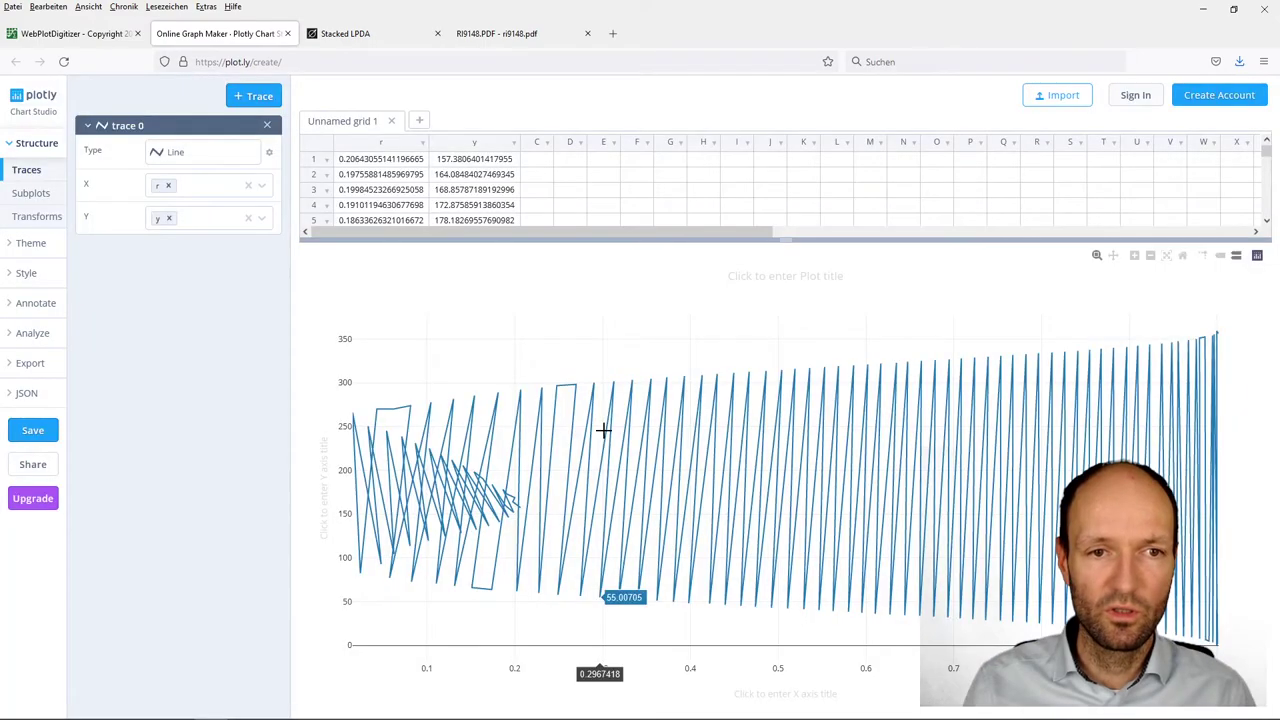
click(513, 143)
mouse_move(570, 190)
click(700, 178)
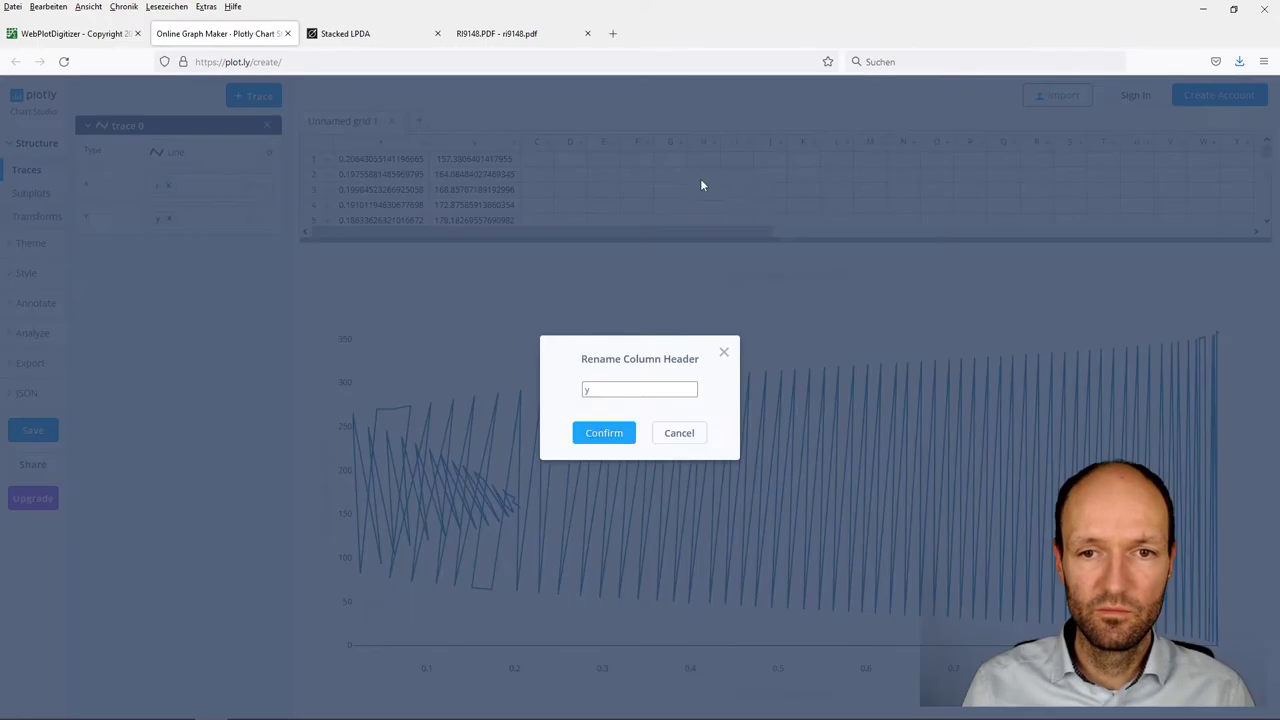
text(phi)
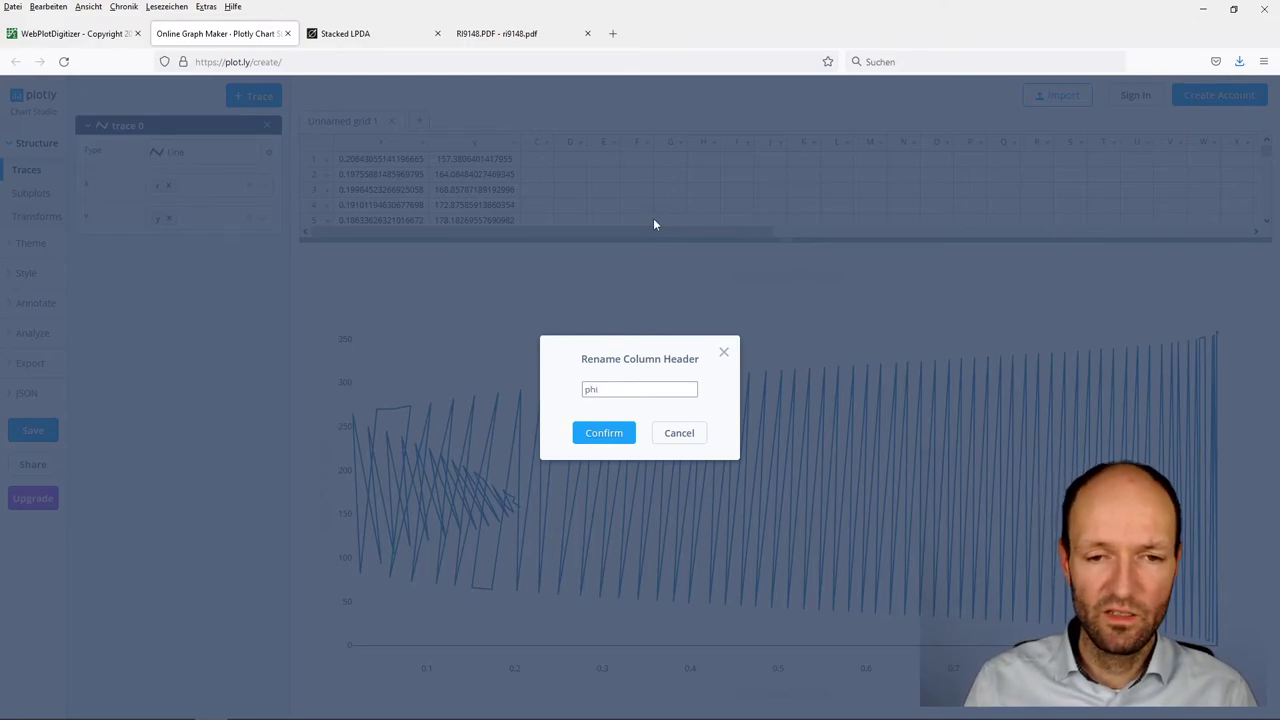
click(613, 432)
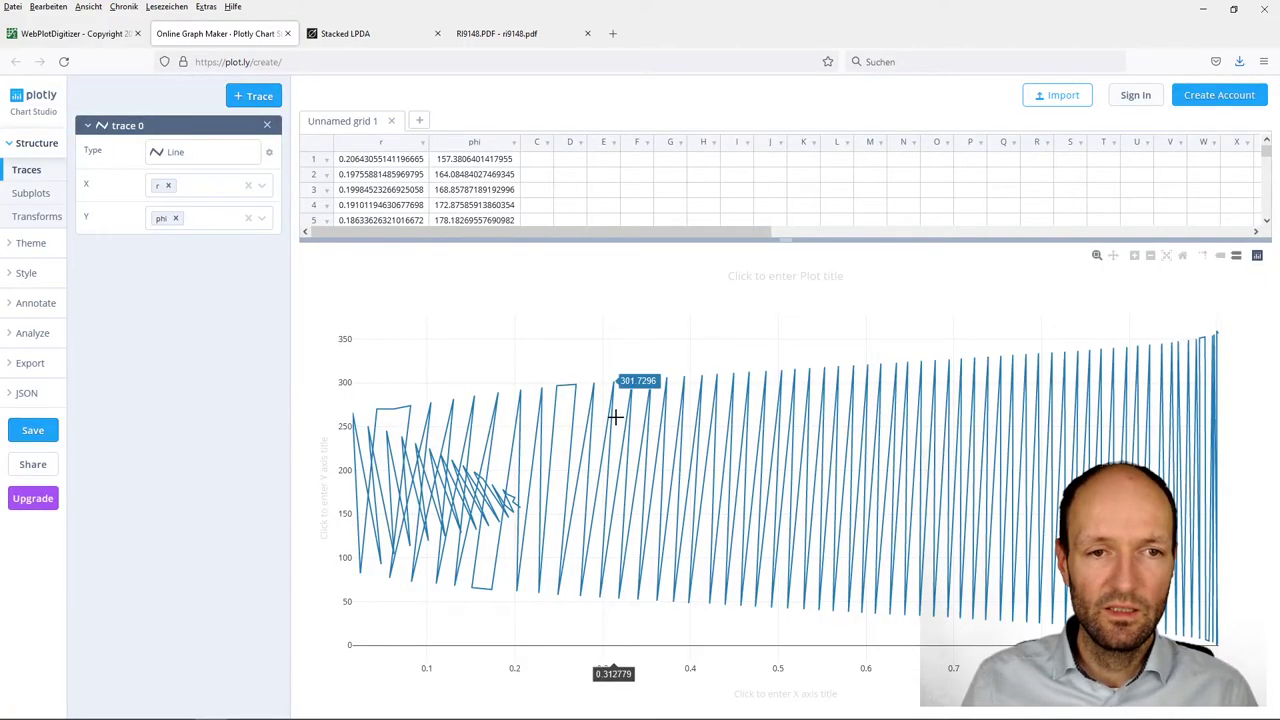
Step: Make the trace a Polar Scatter with column r as Radius and column phi as Theta
click(193, 156)
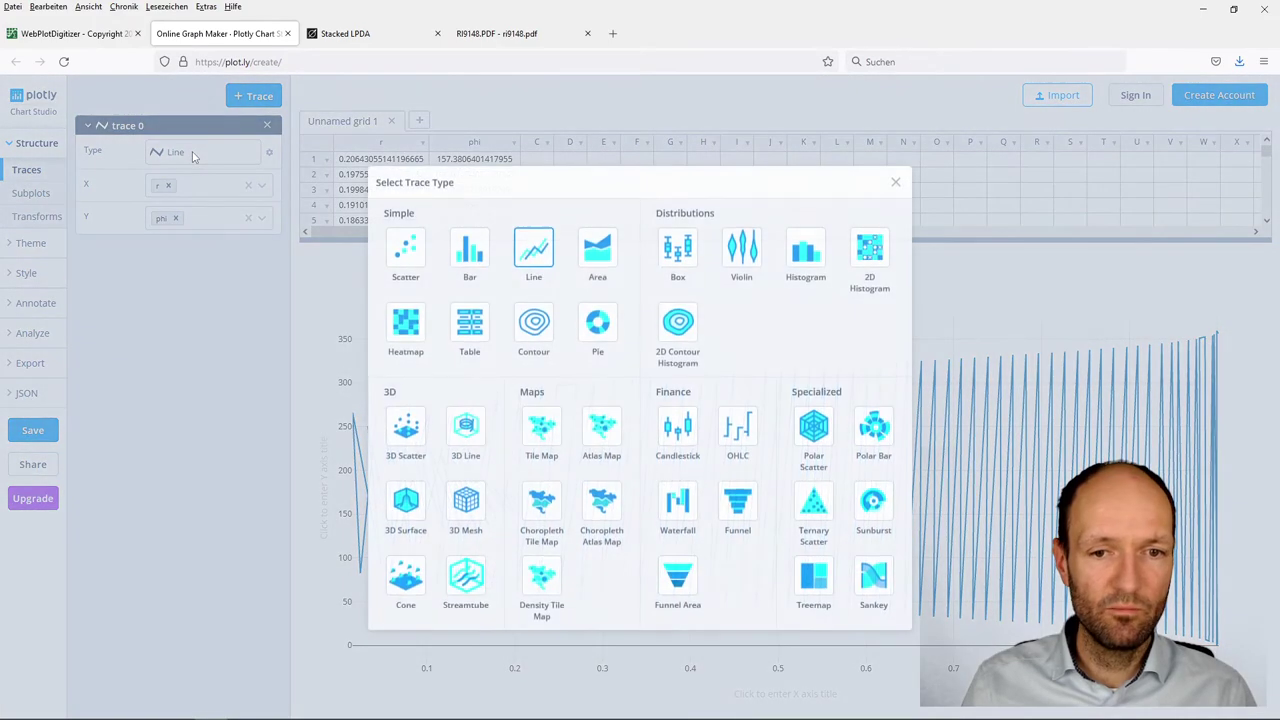
click(816, 428)
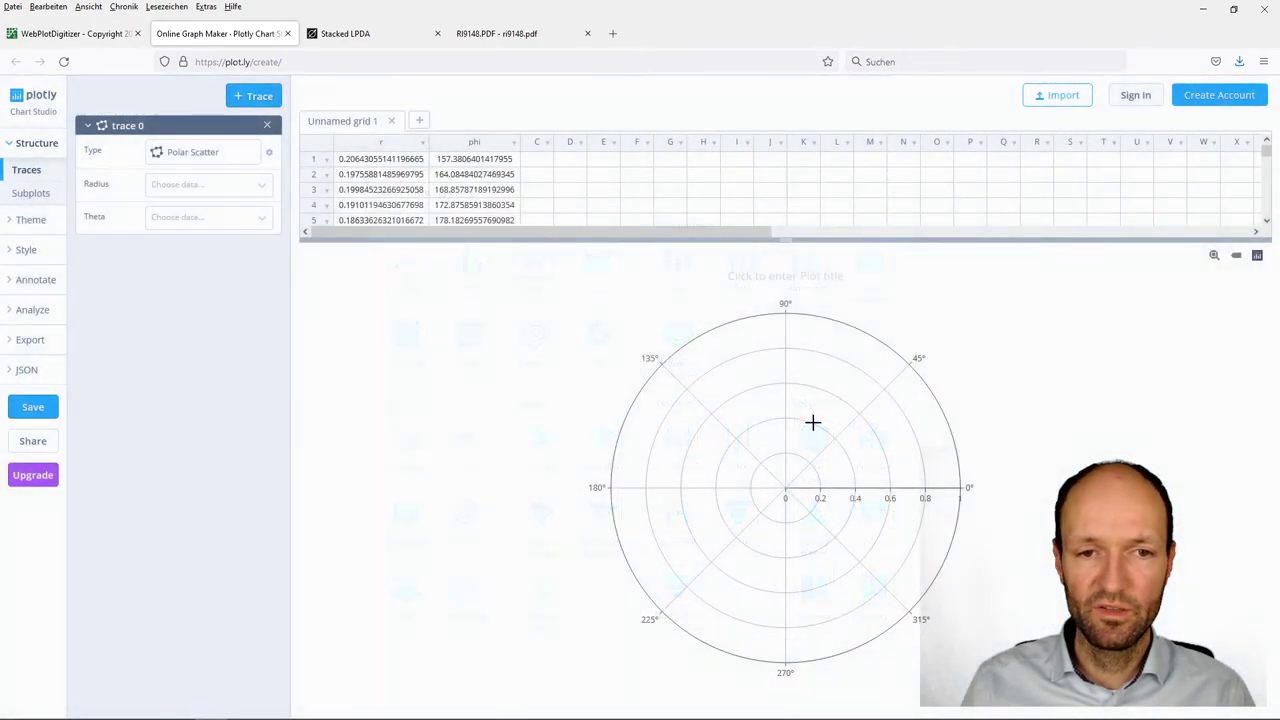
click(192, 185)
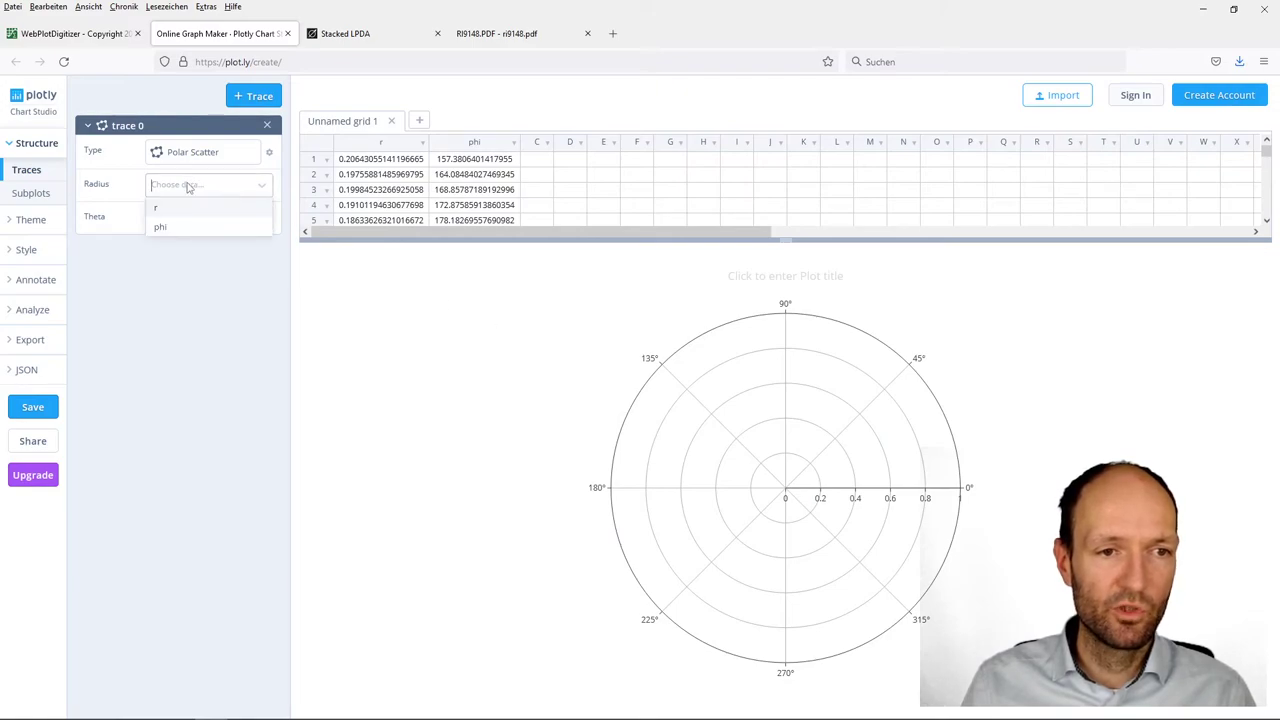
click(159, 210)
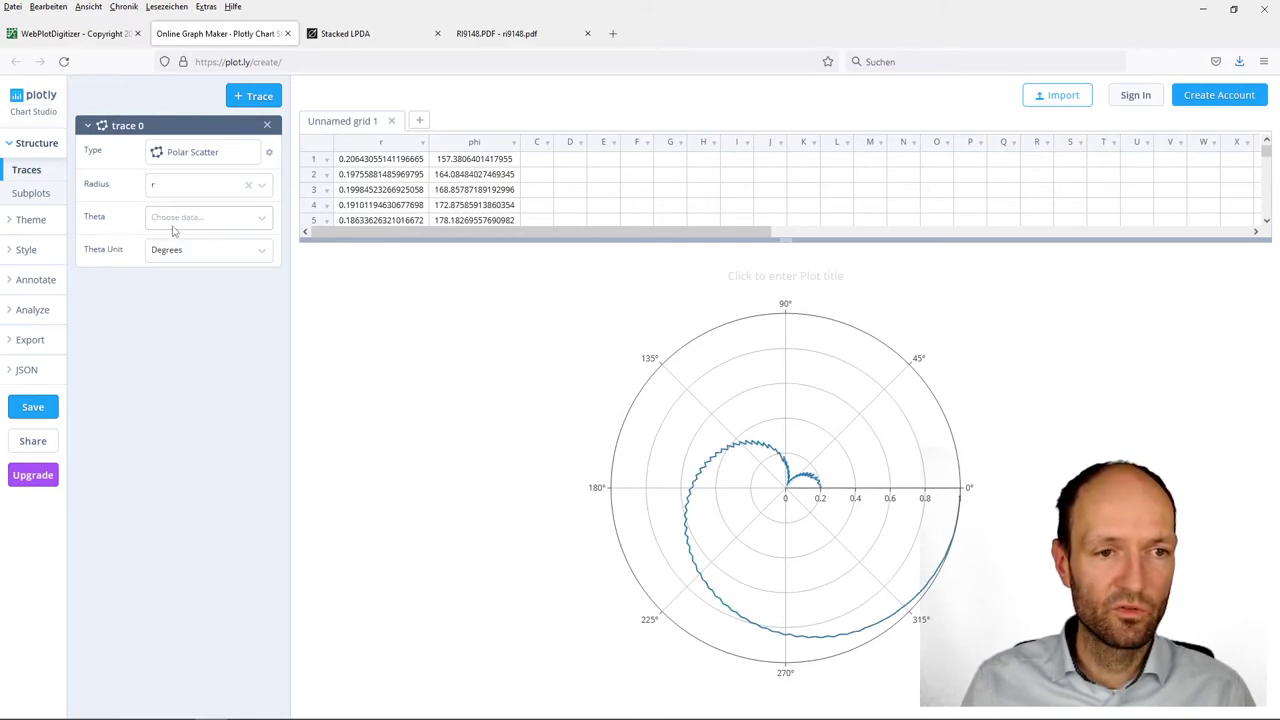
click(177, 224)
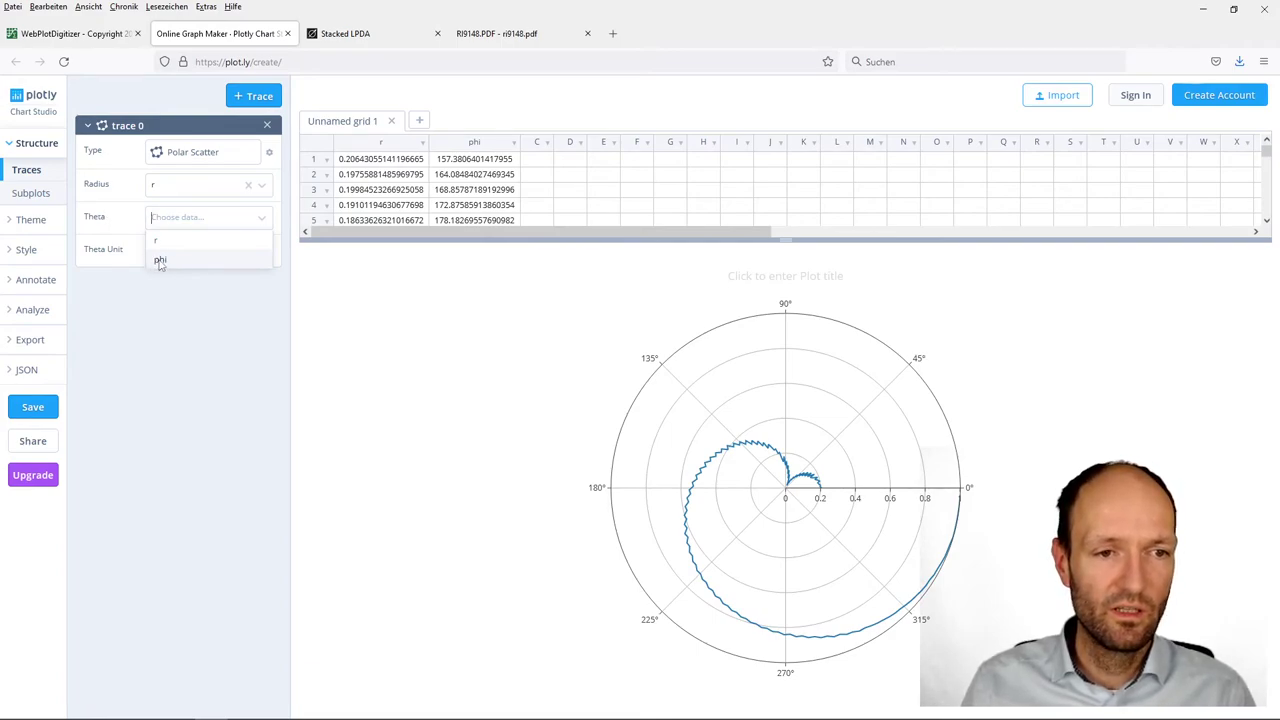
click(160, 261)
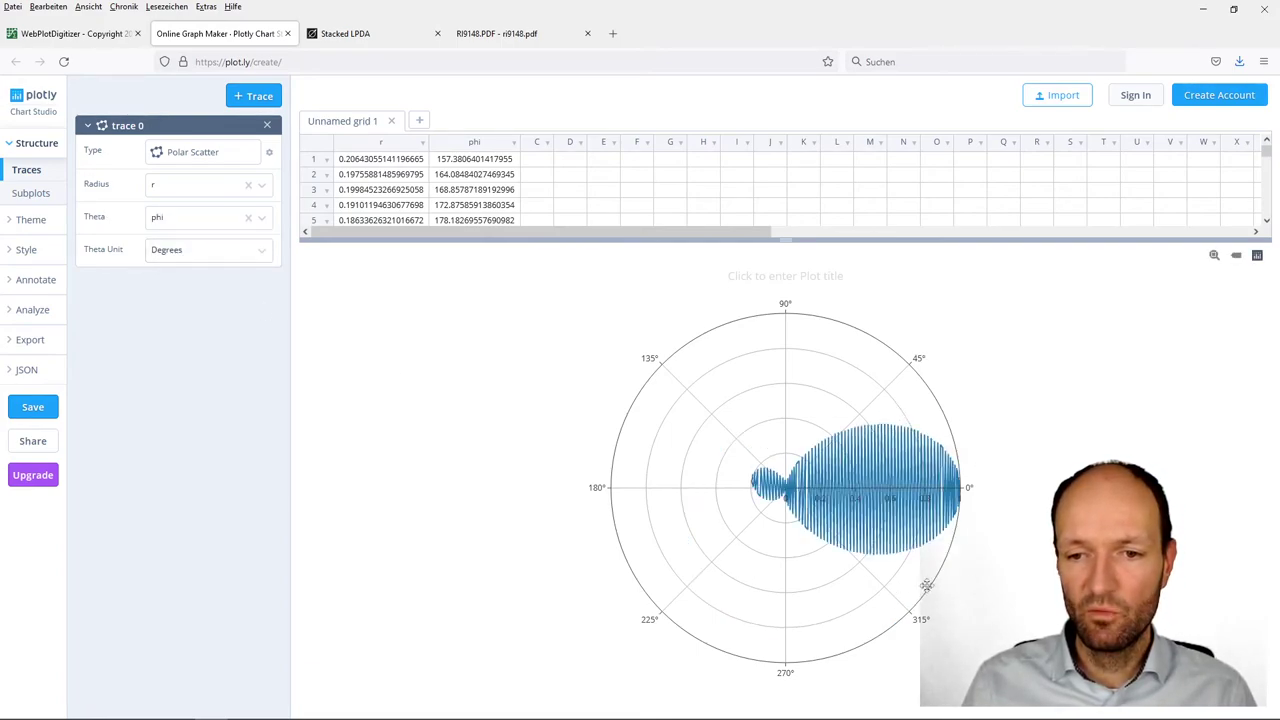
click(498, 35)
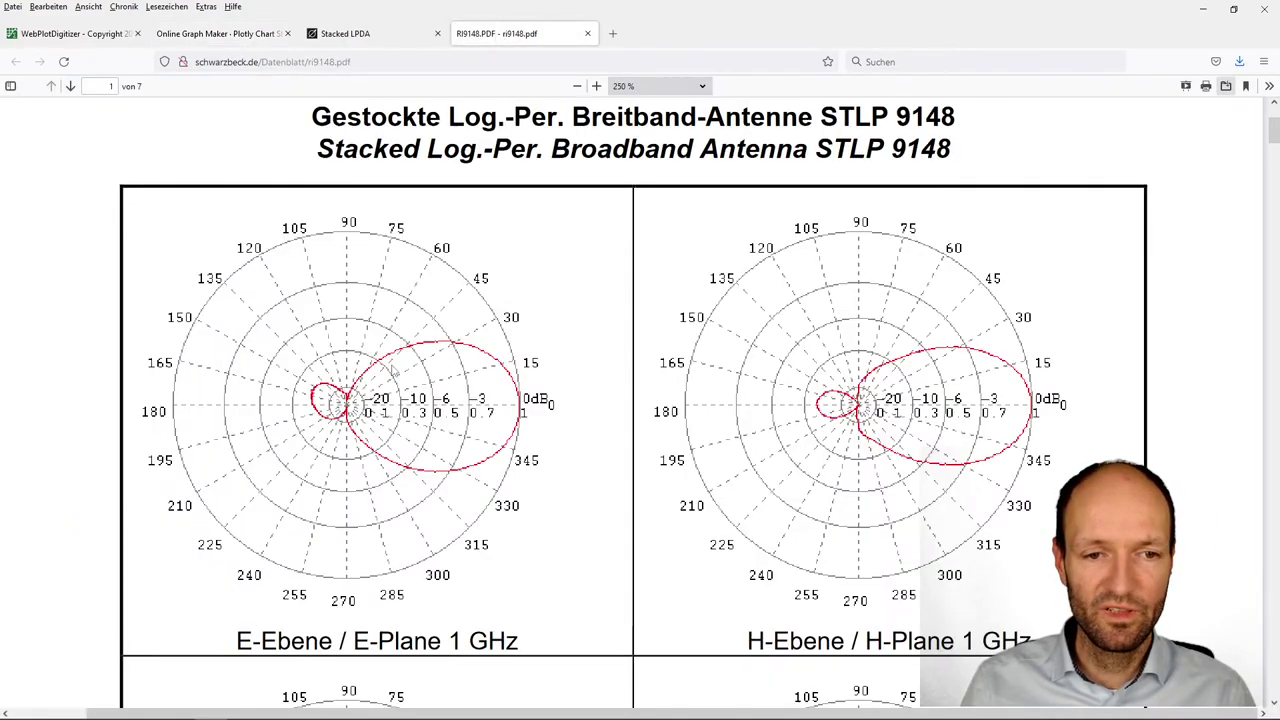
click(215, 33)
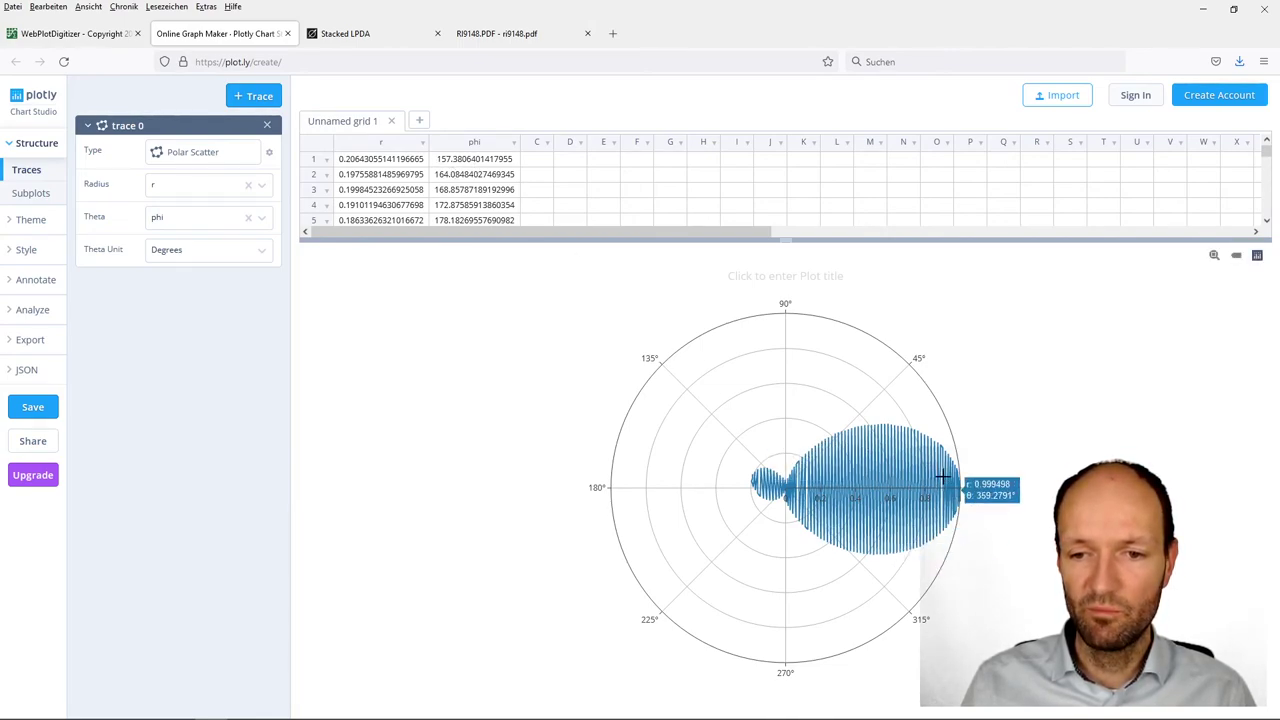
Step: Sort the table by phi ascending, then switch to the RI9148.PDF datasheet for comparison
click(513, 143)
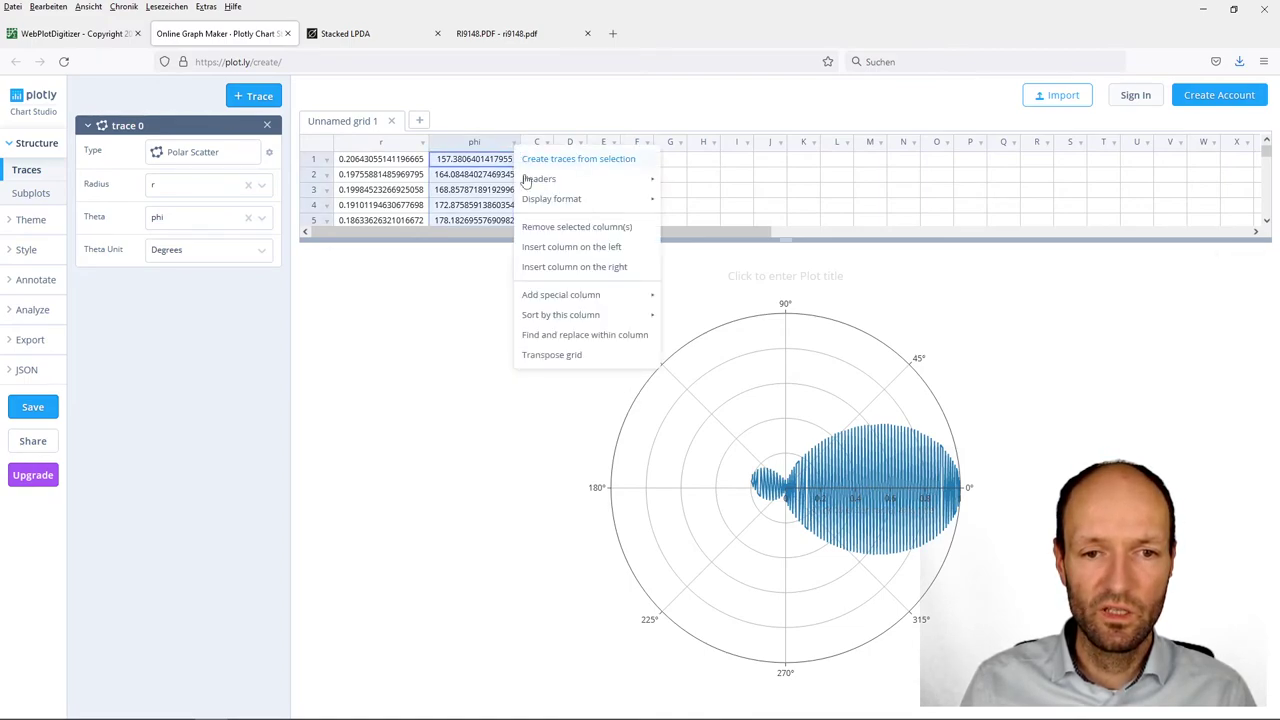
mouse_move(583, 314)
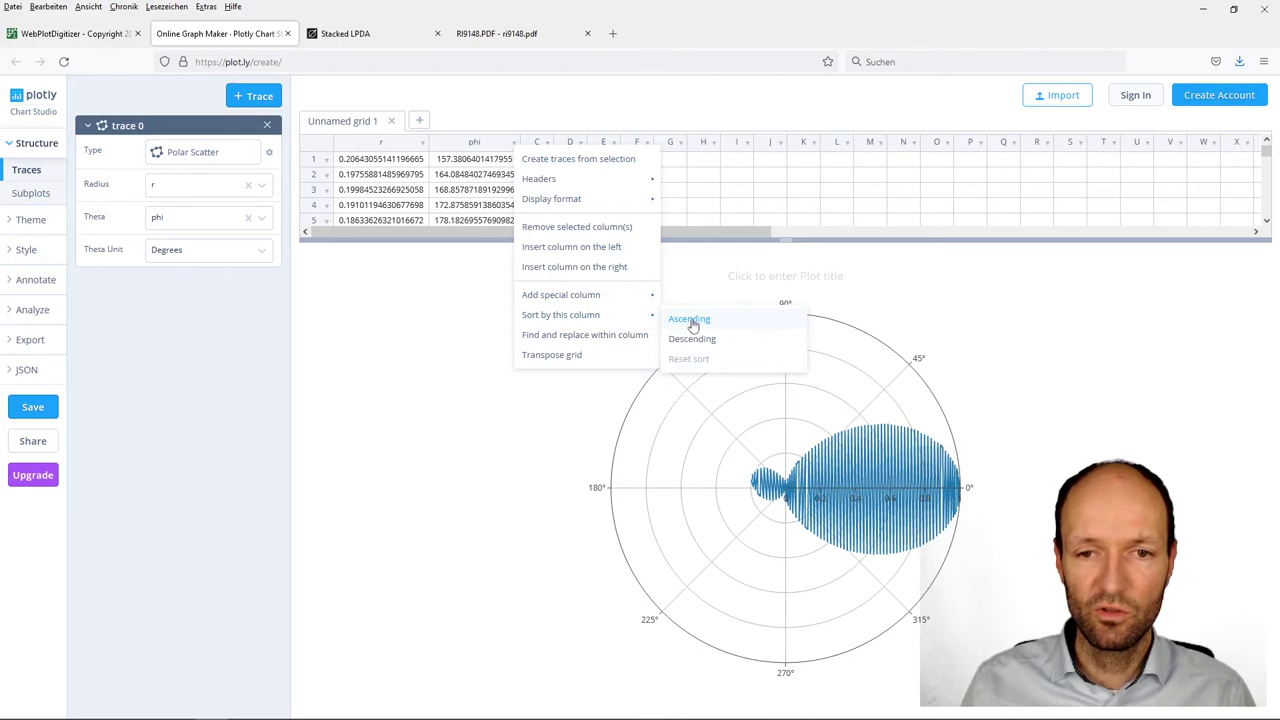
click(692, 320)
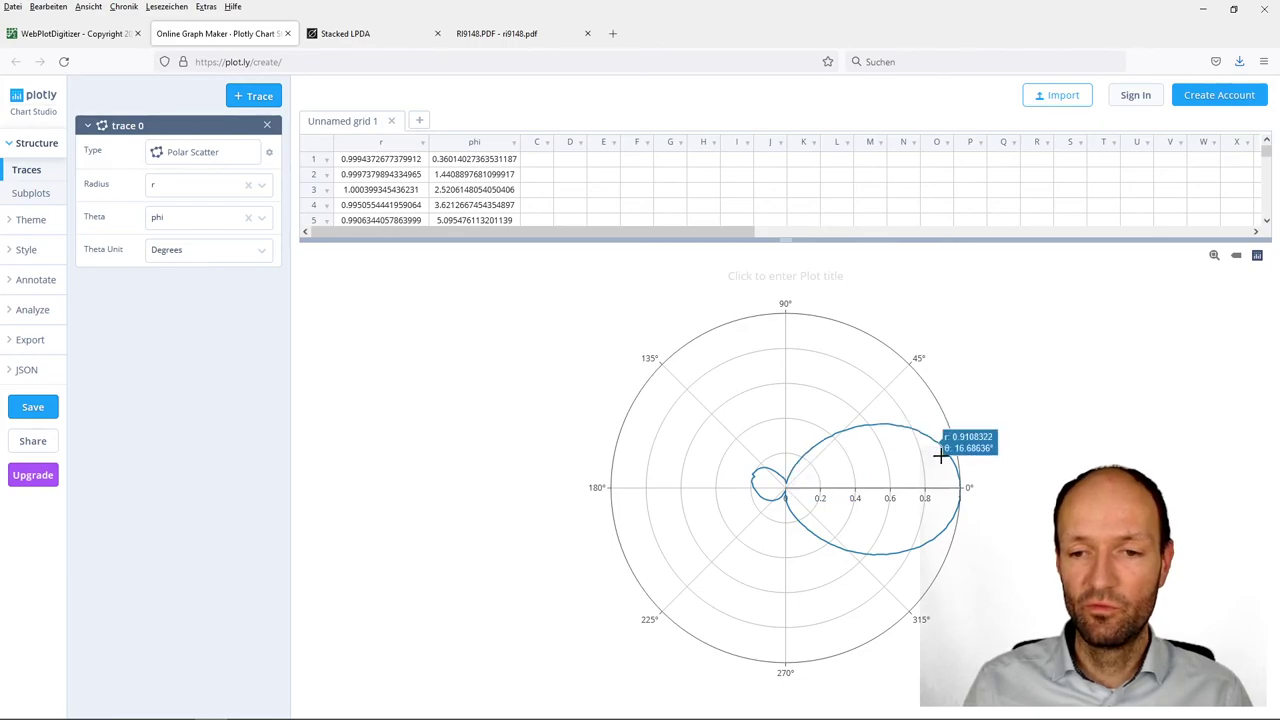
click(494, 44)
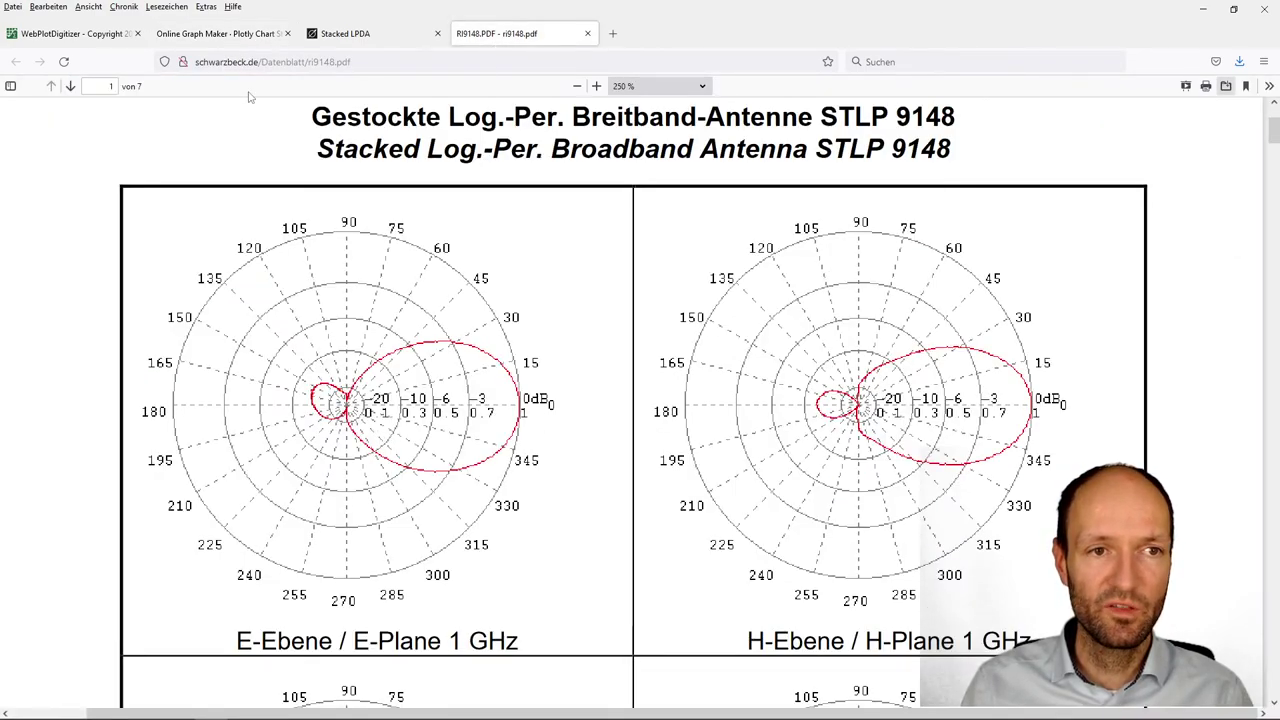
Step: Switch back to the Plotly Chart Studio tab and inspect data points on the sorted E-plane polar chart
click(220, 33)
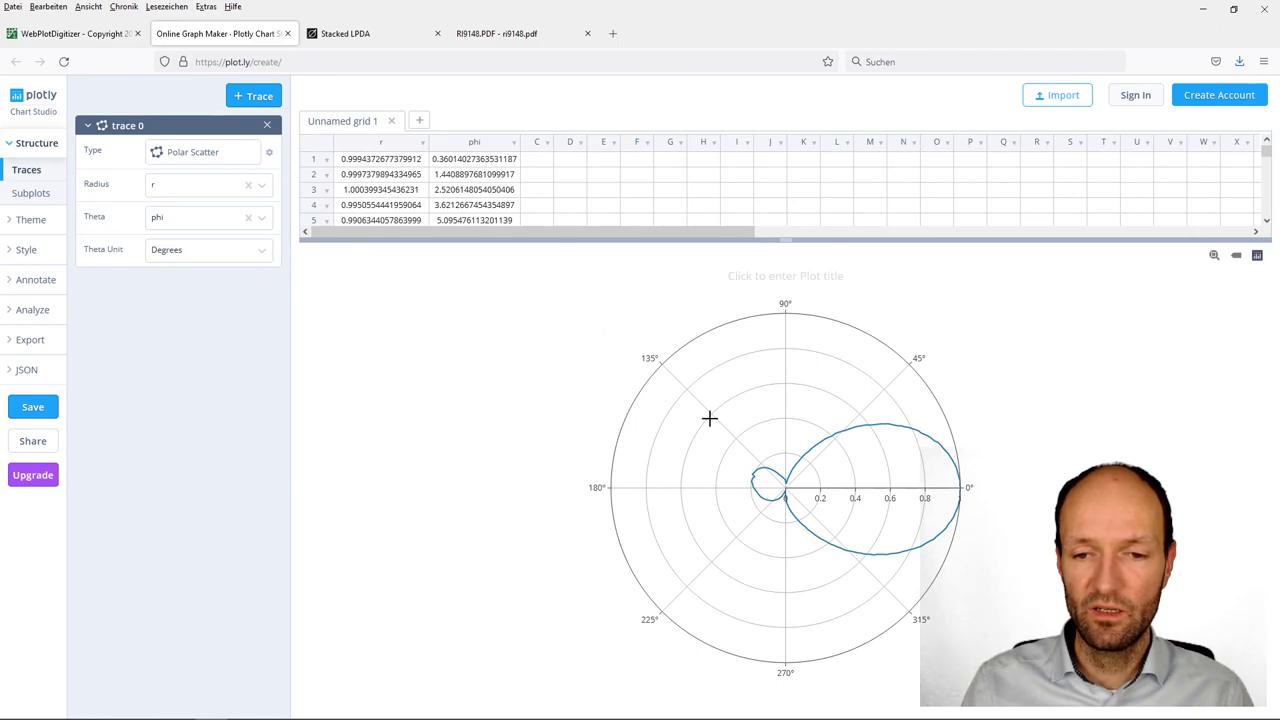
mouse_move(757, 482)
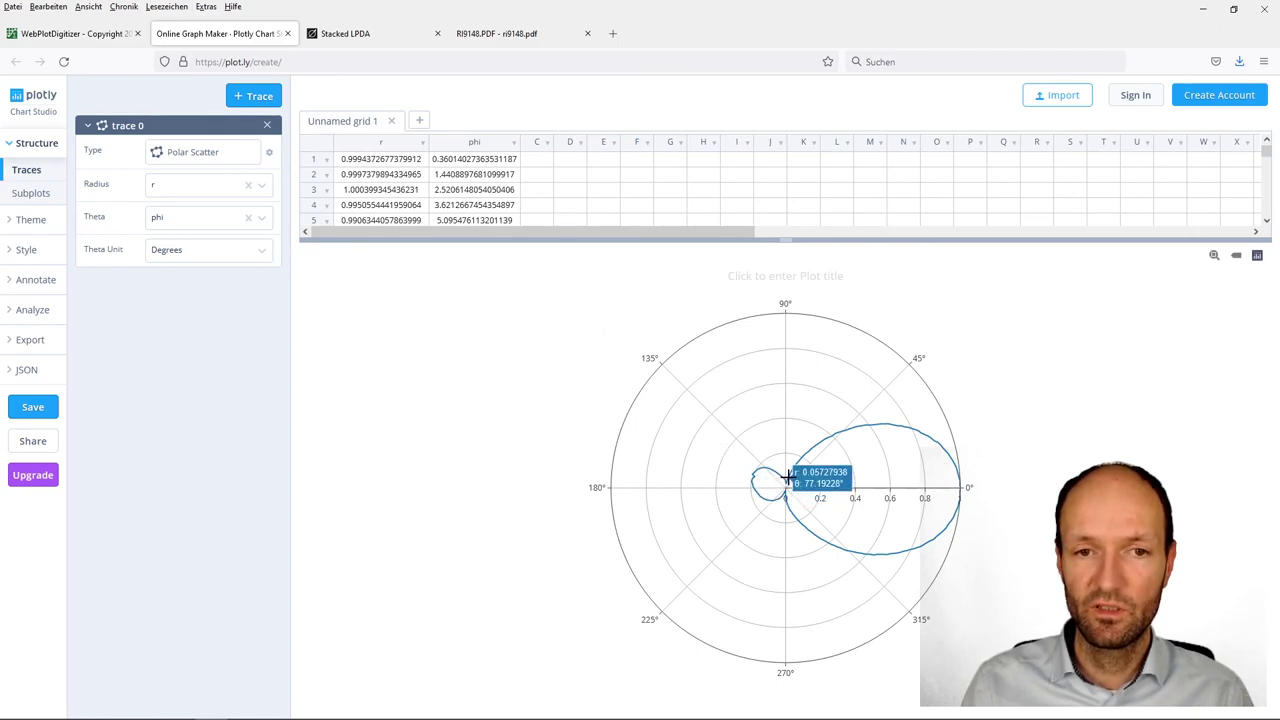